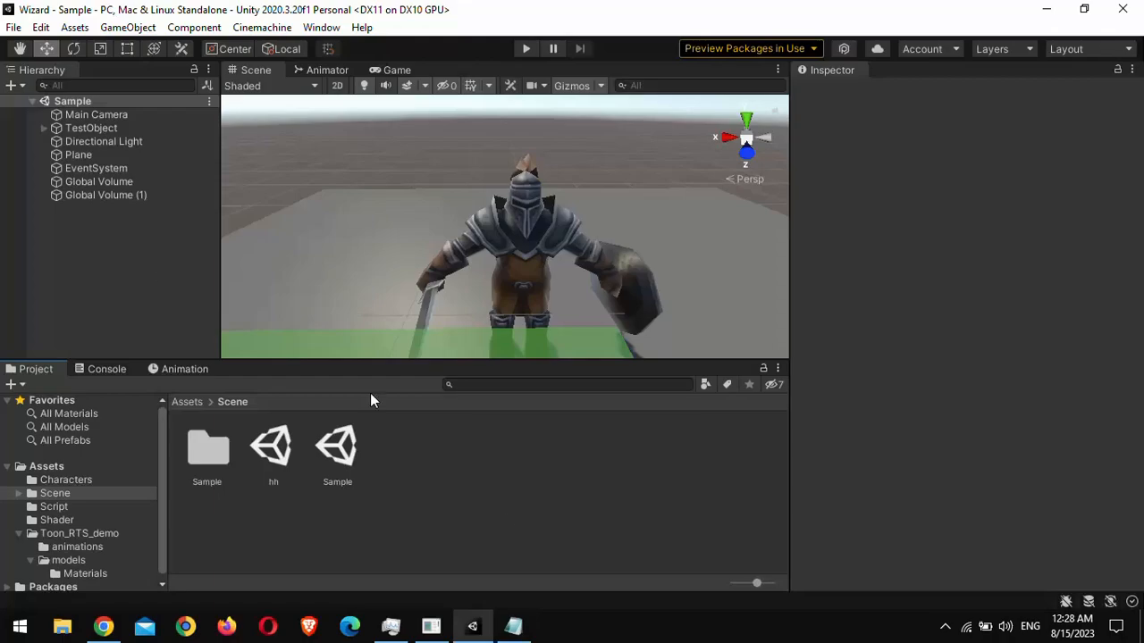
- Add a Cylinder 3D object to the Sample scene
{"action": "right_click", "coordinate": [98, 215]}
{"action": "mouse_move", "coordinate": [265, 449]}
{"action": "left_click", "coordinate": [353, 281]}
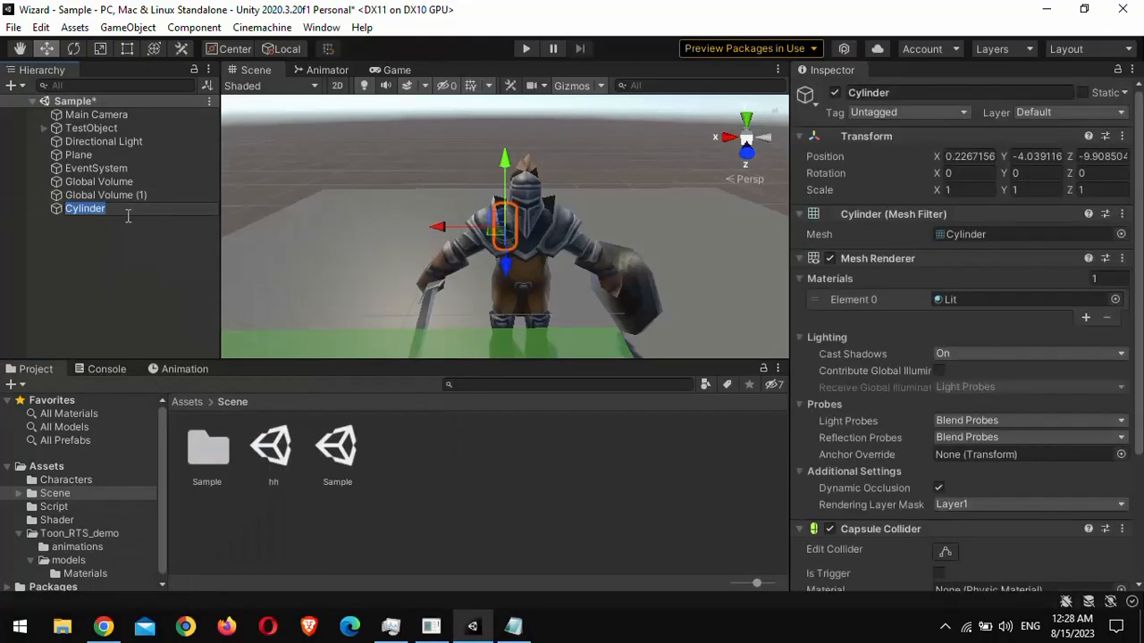
- Copy the TestObject's position and paste it onto the cylinder
{"action": "left_click", "coordinate": [94, 127]}
{"action": "right_click", "coordinate": [881, 139]}
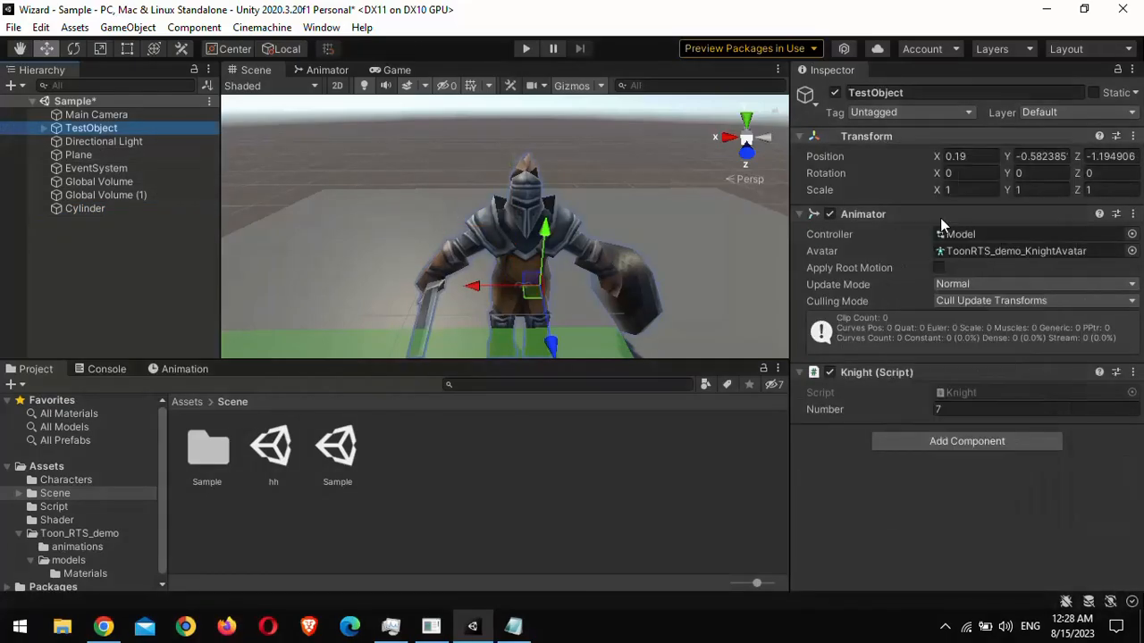
{"action": "left_click", "coordinate": [954, 215]}
{"action": "left_click", "coordinate": [85, 208]}
{"action": "right_click", "coordinate": [898, 140]}
{"action": "left_click", "coordinate": [934, 251]}
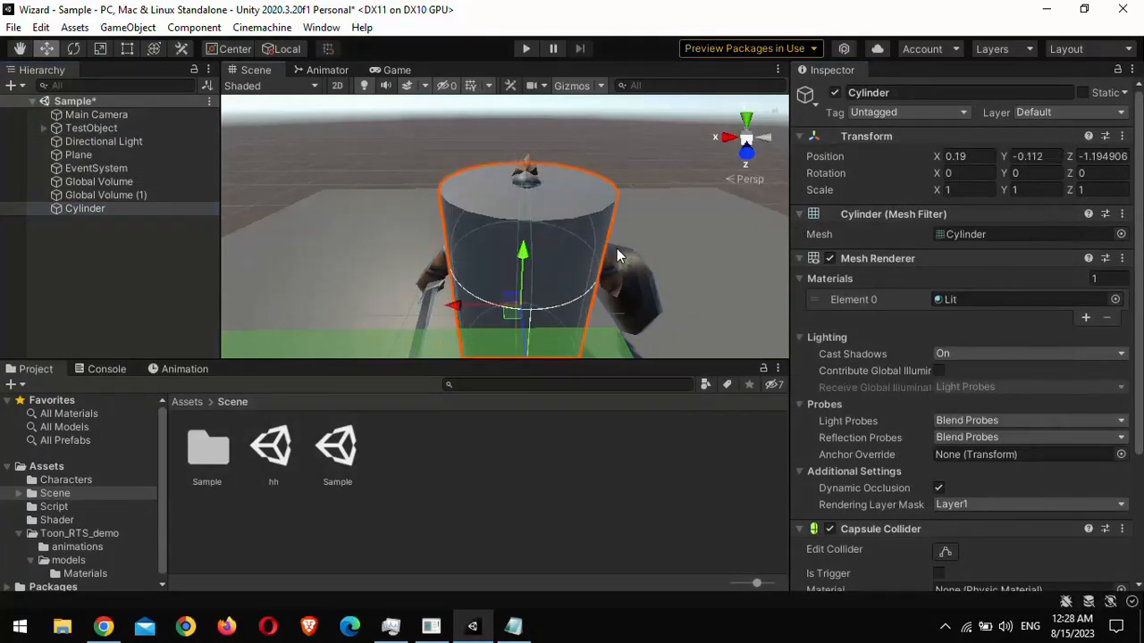
- Move the cylinder behind the knight and duplicate it twice, placing one copy on each side of the knight
{"action": "left_click_drag", "start_coordinate": [616, 249], "coordinate": [479, 328], "text": "alt"}
{"action": "left_click_drag", "start_coordinate": [401, 291], "coordinate": [298, 180]}
{"action": "left_click", "coordinate": [129, 210]}
{"action": "key", "text": "ctrl+d"}
{"action": "key", "text": "ctrl+d"}
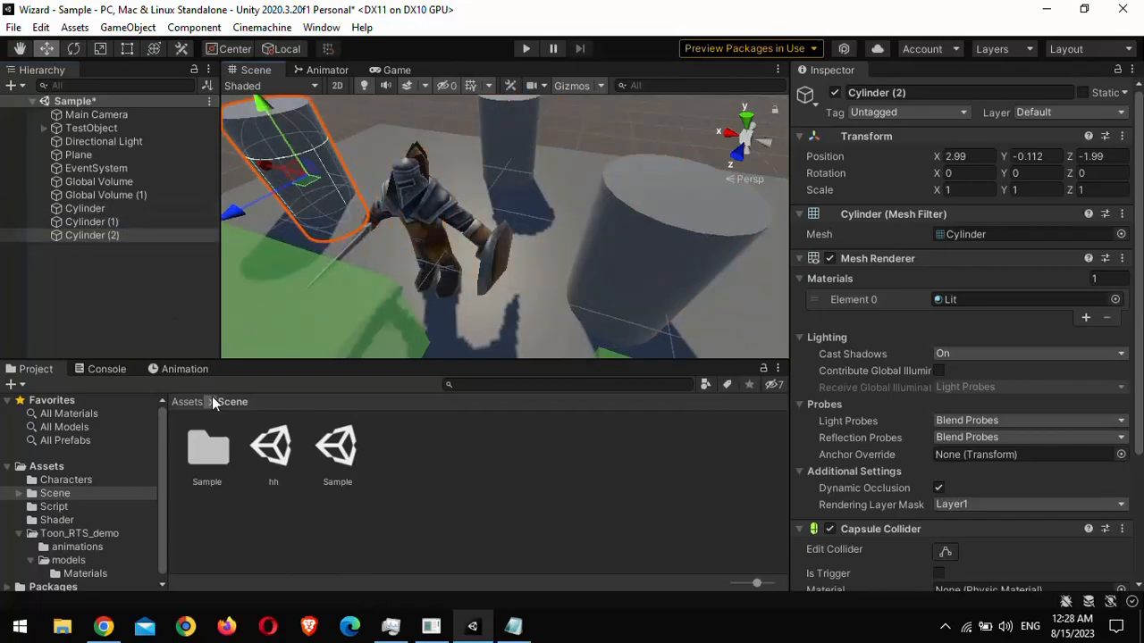
- Create a material named Example in the Scene folder and duplicate it twice
{"action": "left_click", "coordinate": [211, 402]}
{"action": "double_click", "coordinate": [274, 455]}
{"action": "right_click", "coordinate": [468, 497]}
{"action": "mouse_move", "coordinate": [510, 42]}
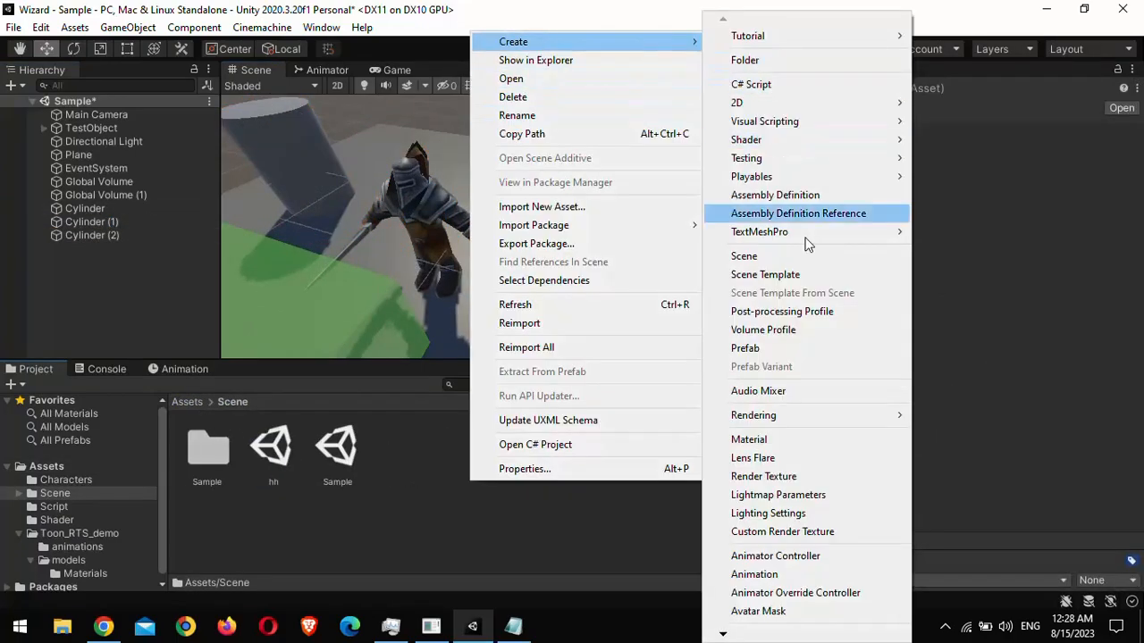
{"action": "left_click", "coordinate": [715, 439]}
{"action": "type", "text": "Example"}
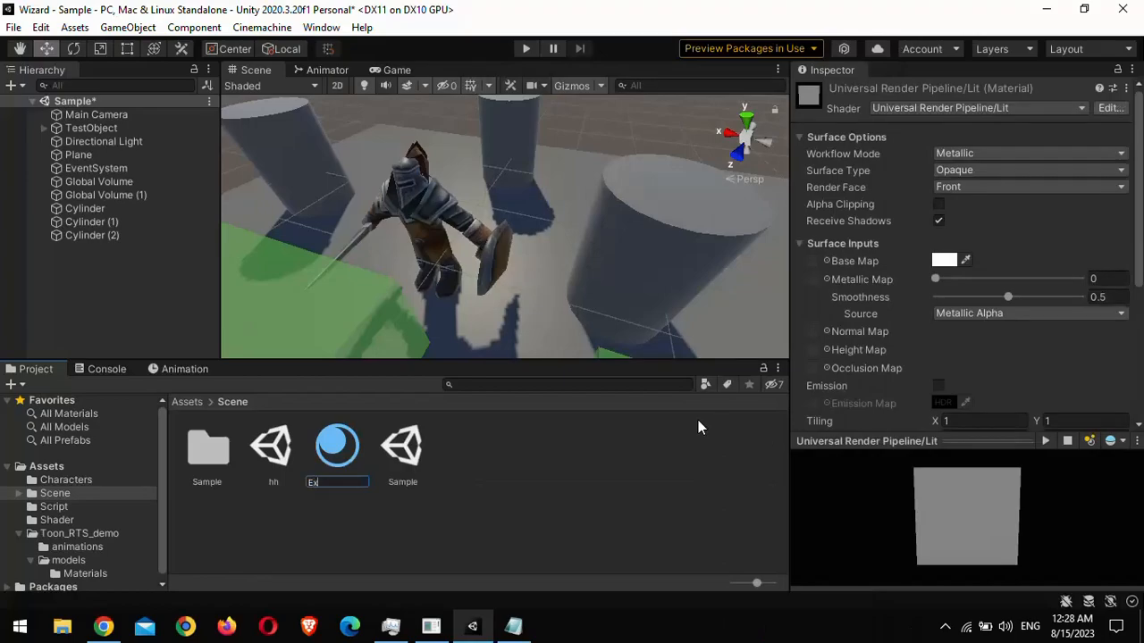
{"action": "key", "text": "Return"}
{"action": "key", "text": "ctrl+d"}
{"action": "key", "text": "ctrl+d"}
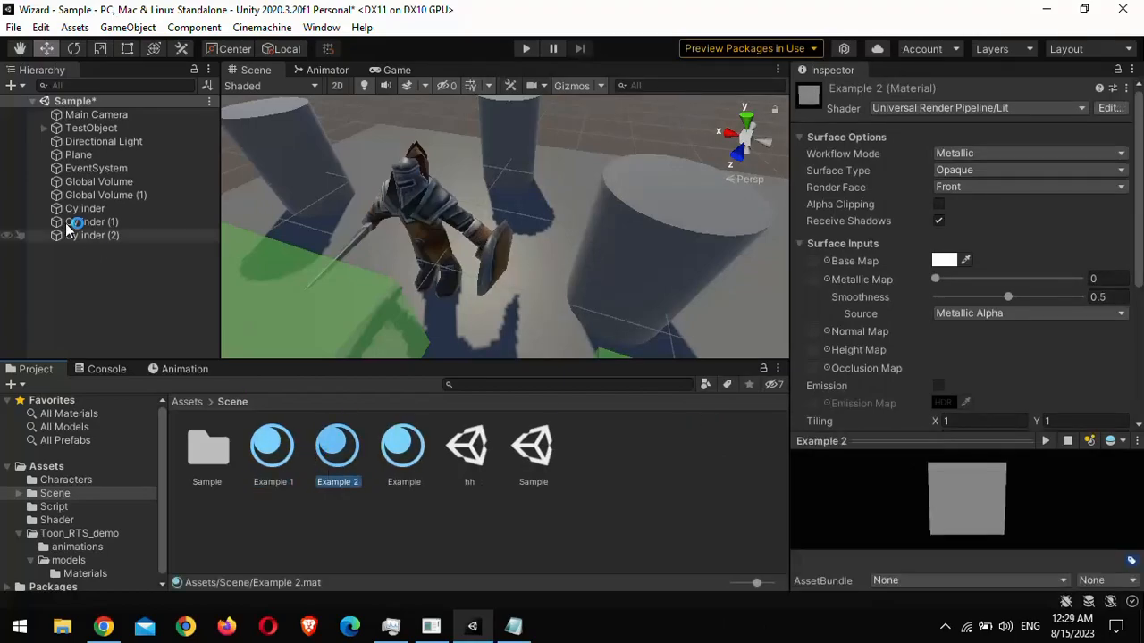
- Assign the Example material to Cylinder, Example 2 to Cylinder (1) and Example 1 to Cylinder (2)
{"action": "left_click", "coordinate": [89, 209]}
{"action": "left_click", "coordinate": [89, 221]}
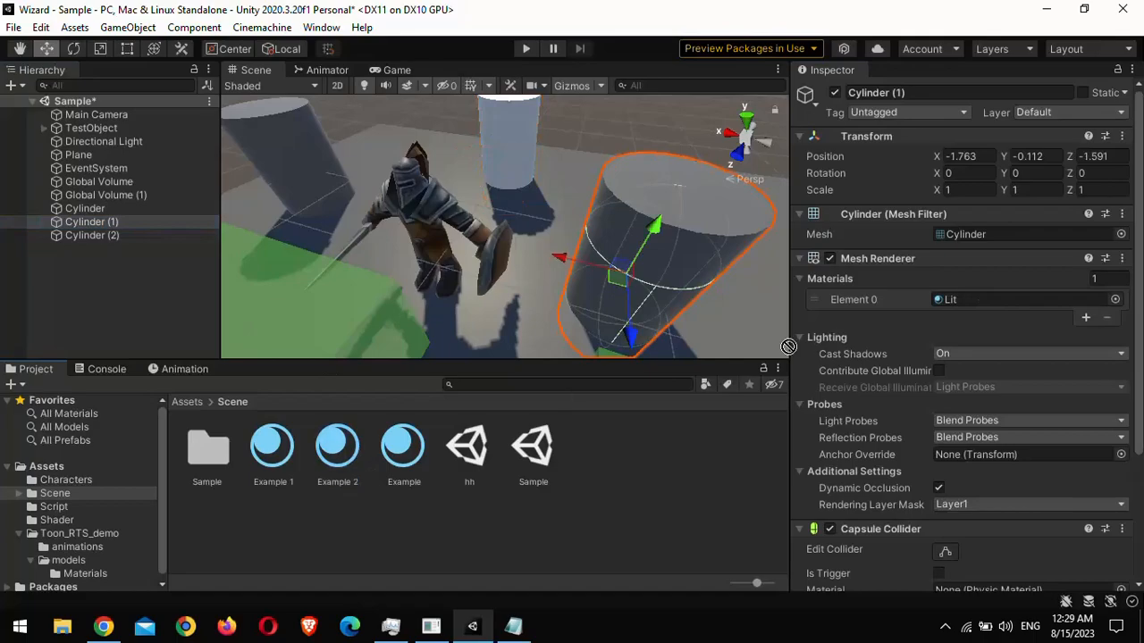
{"action": "left_click_drag", "start_coordinate": [337, 447], "coordinate": [1028, 300]}
{"action": "left_click", "coordinate": [89, 235]}
{"action": "left_click_drag", "start_coordinate": [272, 447], "coordinate": [1027, 299]}
- Set the Base Map colour of the Example material to red and of Example 2 to blue (0016FF)
{"action": "left_click", "coordinate": [404, 447]}
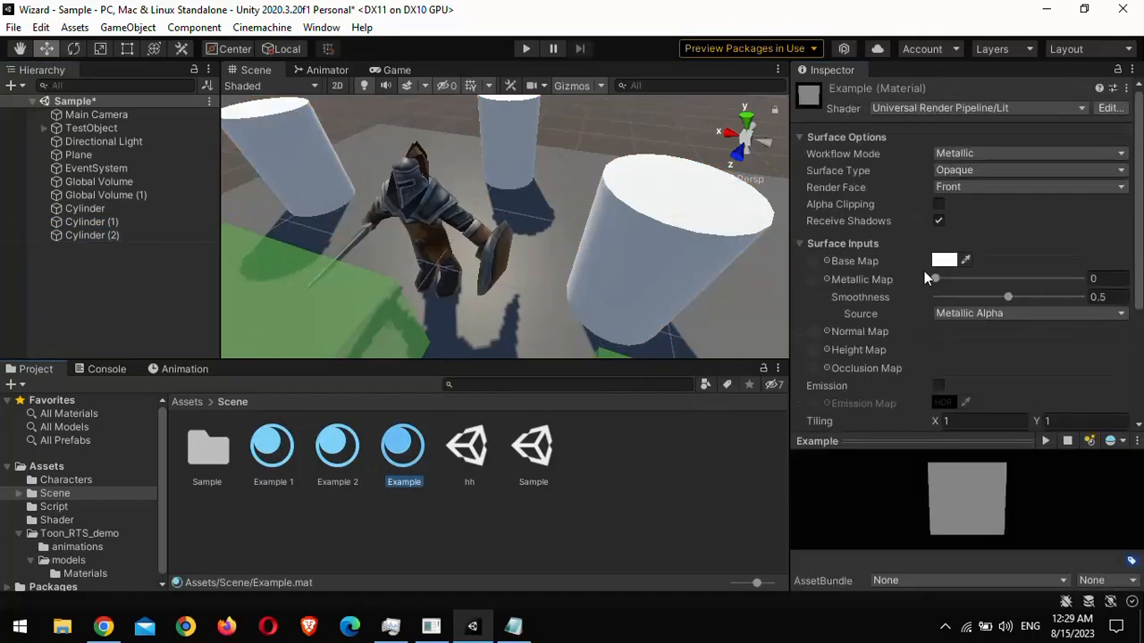
{"action": "left_click", "coordinate": [943, 260]}
{"action": "left_click", "coordinate": [1067, 274]}
{"action": "left_click", "coordinate": [90, 222]}
{"action": "left_click", "coordinate": [338, 446]}
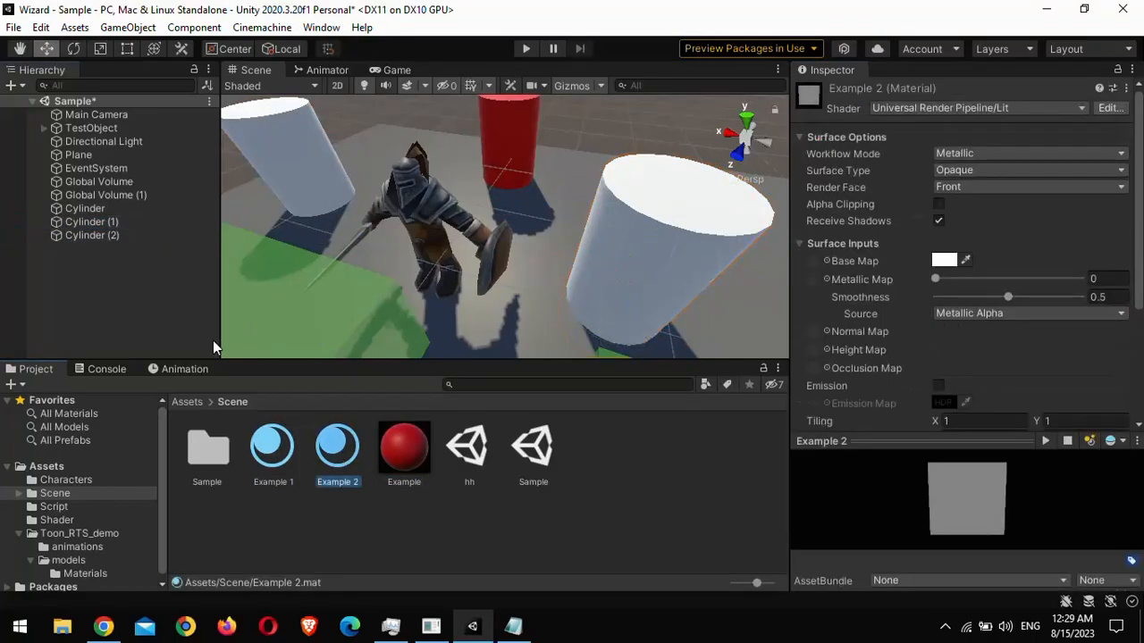
{"action": "left_click", "coordinate": [943, 260]}
{"action": "left_click", "coordinate": [1082, 294]}
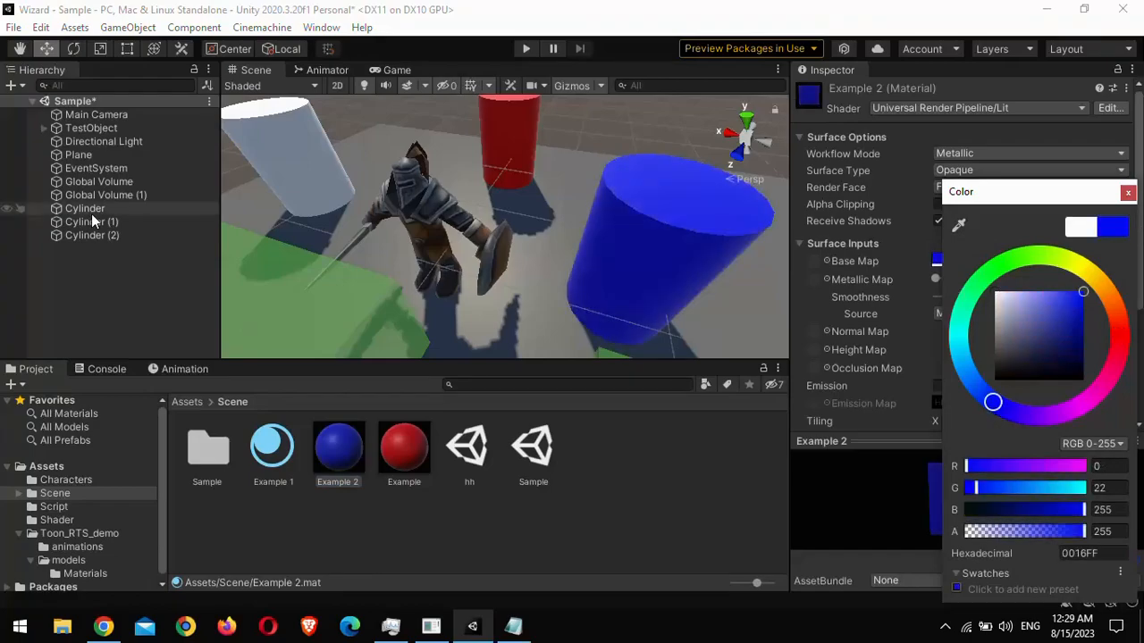
- Set the Base Map colour of the Example 1 material on Cylinder (2) to bright green
{"action": "left_click", "coordinate": [92, 235]}
{"action": "double_click", "coordinate": [956, 302]}
{"action": "left_click", "coordinate": [943, 260]}
{"action": "left_click", "coordinate": [998, 261]}
{"action": "left_click_drag", "start_coordinate": [1043, 335], "coordinate": [1079, 289]}
- Change the Volume mode of the first Global Volume object to Global
{"action": "right_click_drag", "start_coordinate": [620, 233], "coordinate": [666, 223]}
{"action": "middle_click_drag", "start_coordinate": [482, 179], "coordinate": [547, 216]}
{"action": "right_click_drag", "start_coordinate": [547, 216], "coordinate": [506, 211]}
{"action": "scroll", "coordinate": [498, 219], "scroll_direction": "down", "scroll_amount": 2}
{"action": "middle_click_drag", "start_coordinate": [506, 212], "coordinate": [485, 225]}
{"action": "left_click", "coordinate": [432, 159]}
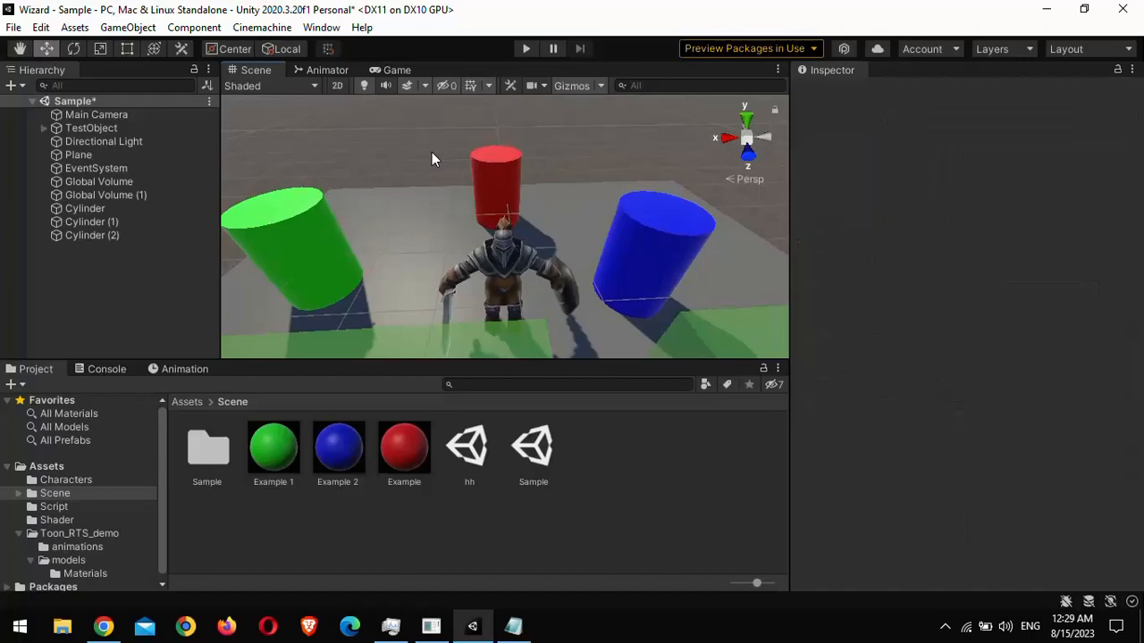
{"action": "left_click", "coordinate": [145, 182]}
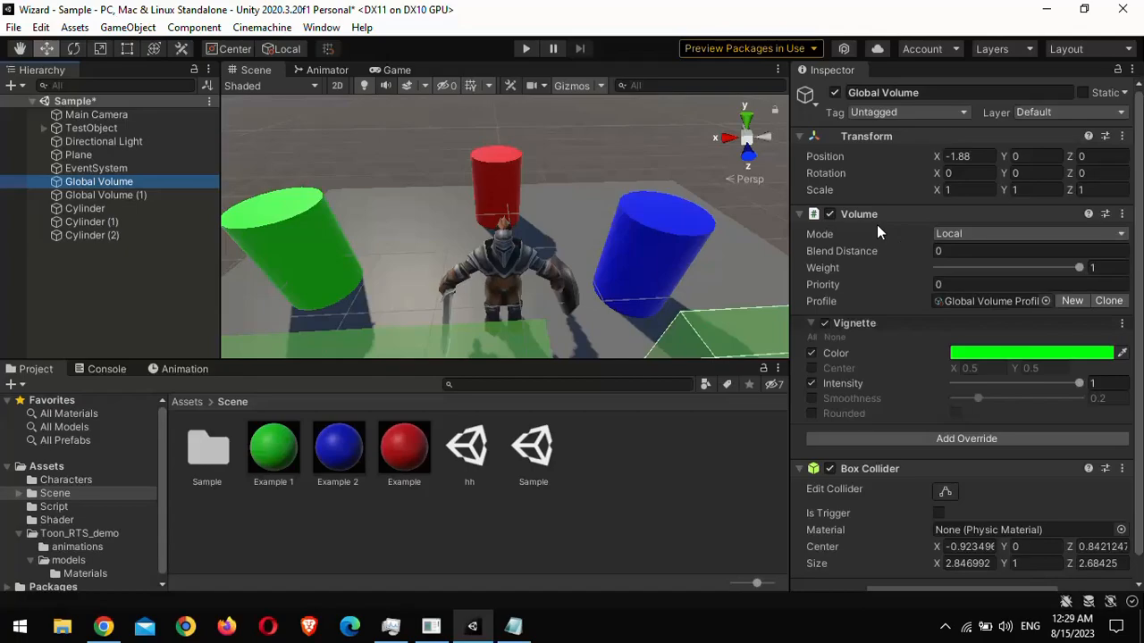
{"action": "left_click", "coordinate": [960, 235]}
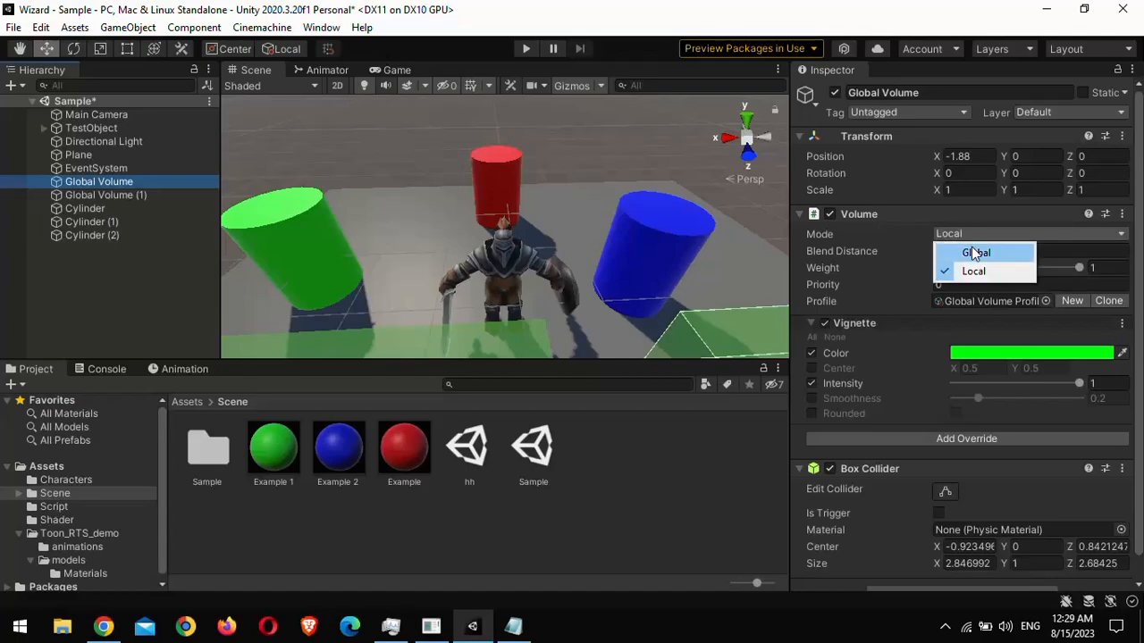
{"action": "left_click", "coordinate": [974, 254]}
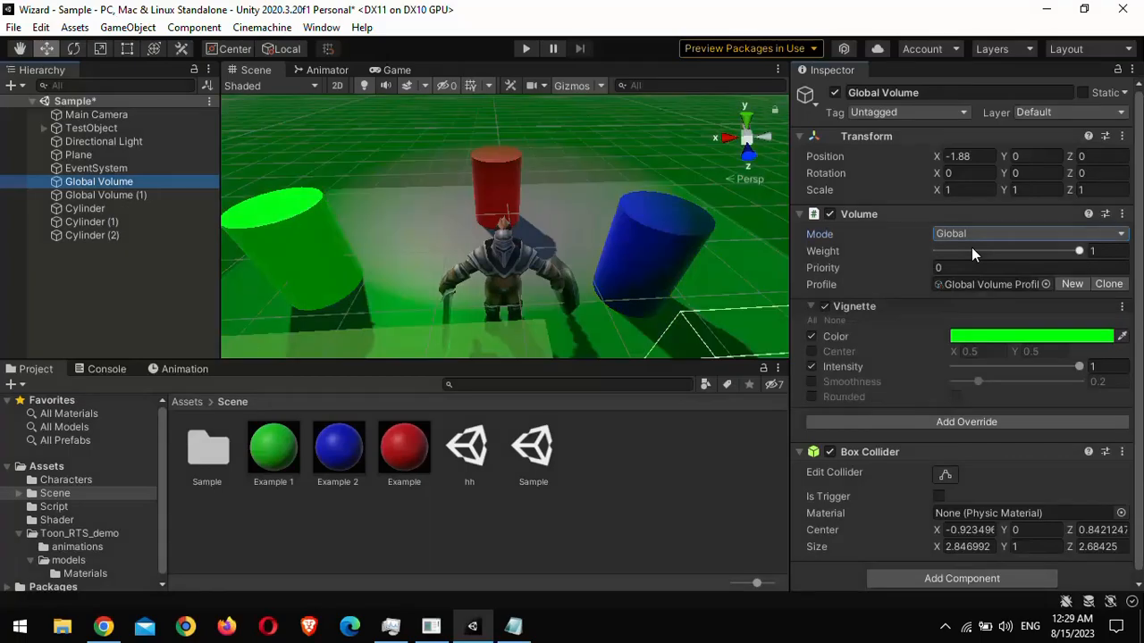
- Disable the Color and Intensity overrides of the Global Volume's Vignette and collapse its settings
{"action": "left_click", "coordinate": [810, 337]}
{"action": "left_click", "coordinate": [812, 366]}
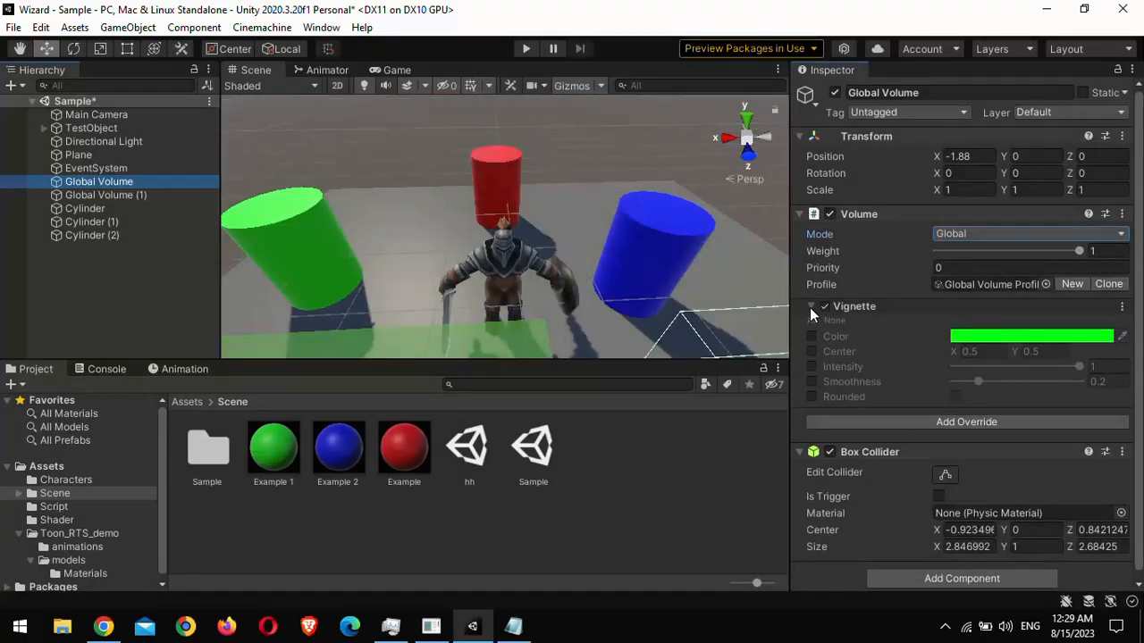
{"action": "left_click", "coordinate": [809, 306]}
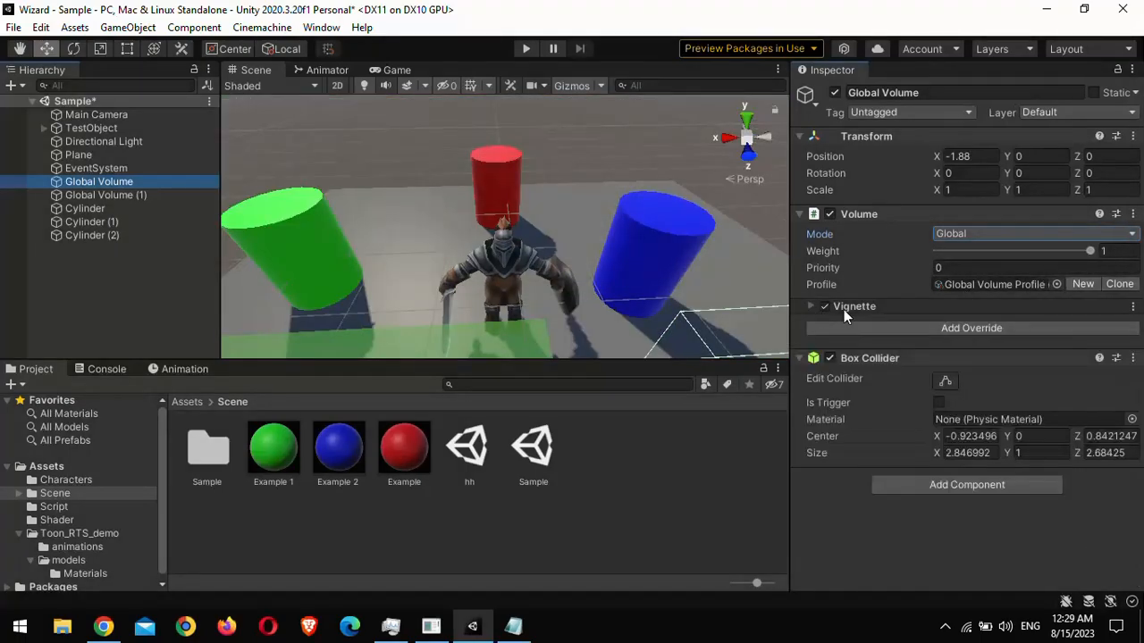
- Add a Tonemapping post-processing override to the Global Volume
{"action": "left_click", "coordinate": [921, 327]}
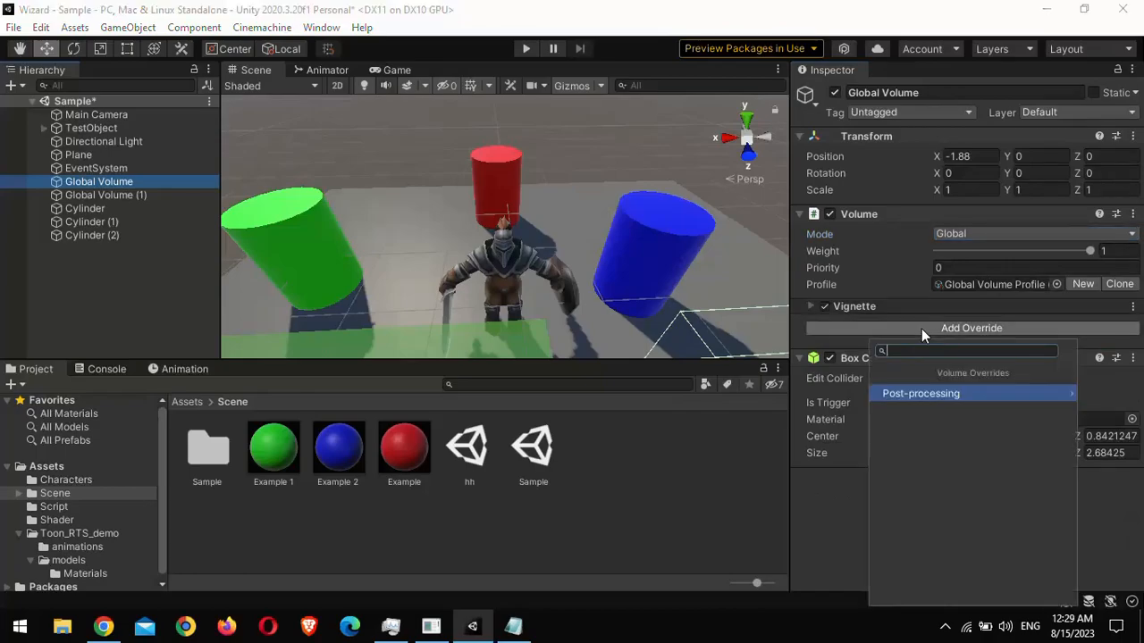
{"action": "left_click", "coordinate": [922, 393]}
{"action": "scroll", "coordinate": [947, 488], "scroll_direction": "down", "scroll_amount": 2}
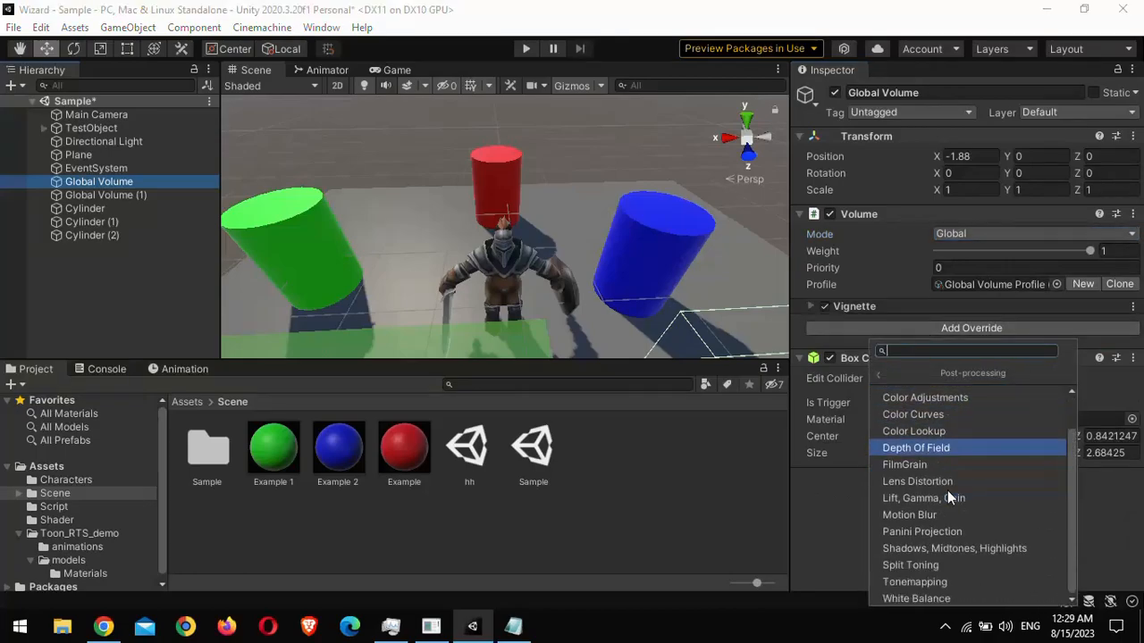
{"action": "left_click", "coordinate": [915, 580]}
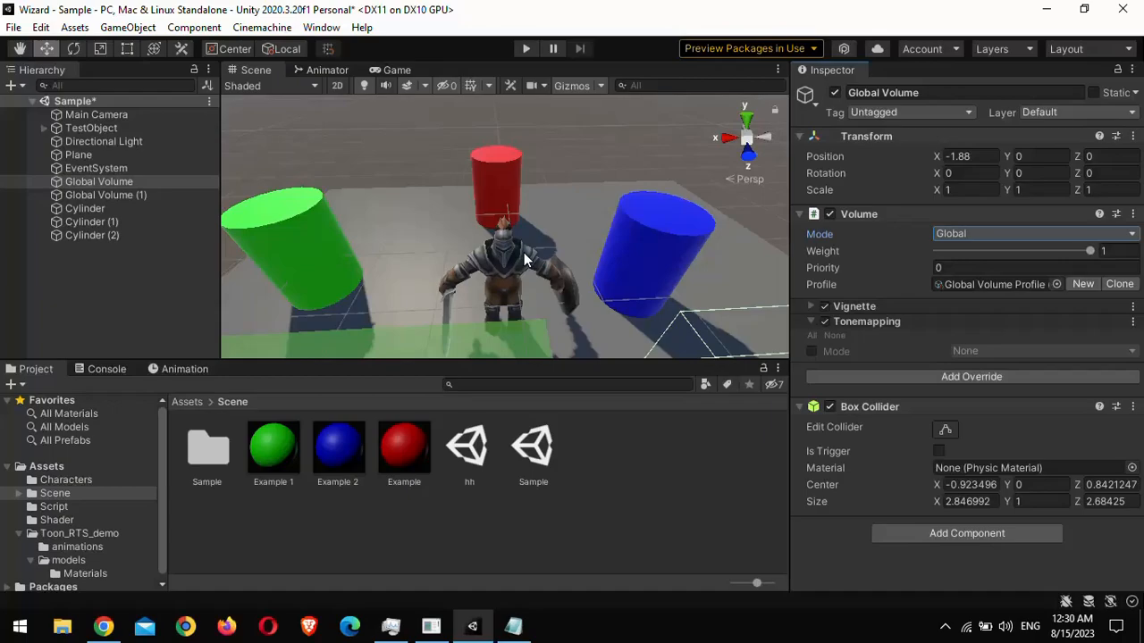
- Enable the Tonemapping mode override, try Neutral, and set the mode to ACES
{"action": "right_click_drag", "start_coordinate": [473, 223], "coordinate": [459, 134]}
{"action": "middle_click_drag", "start_coordinate": [482, 168], "coordinate": [475, 156]}
{"action": "left_click", "coordinate": [811, 353]}
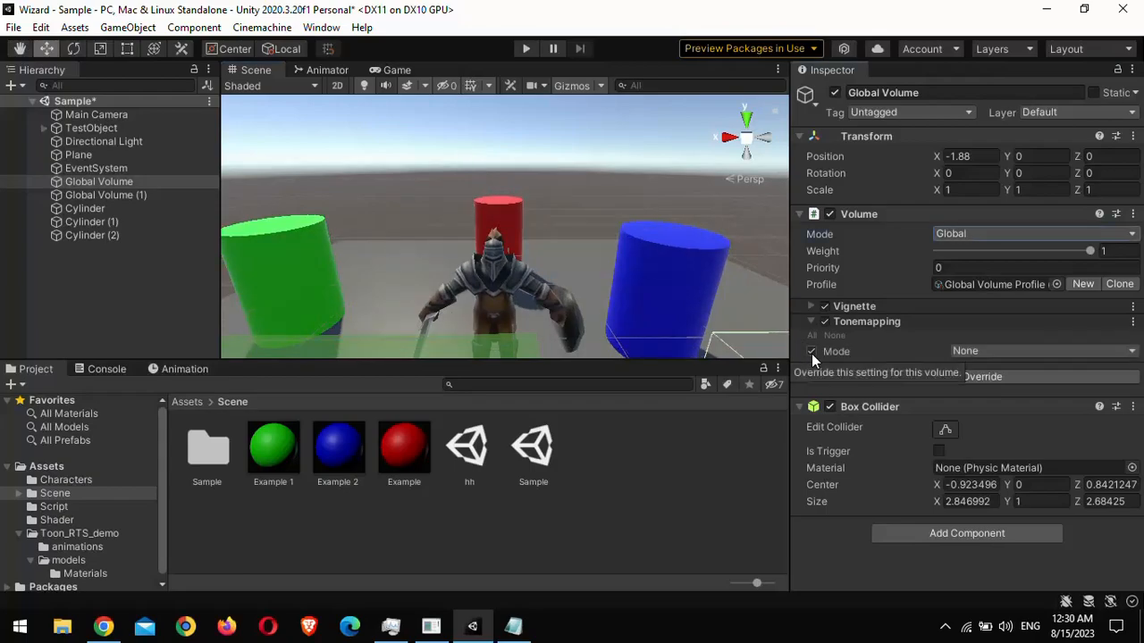
{"action": "left_click", "coordinate": [970, 351]}
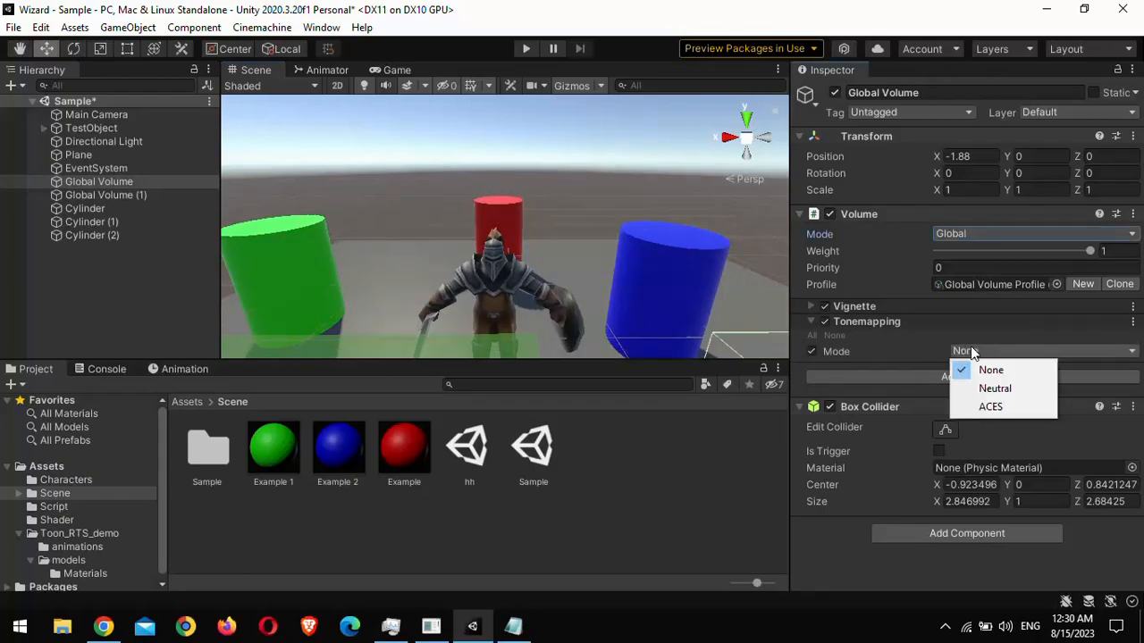
{"action": "left_click", "coordinate": [993, 389]}
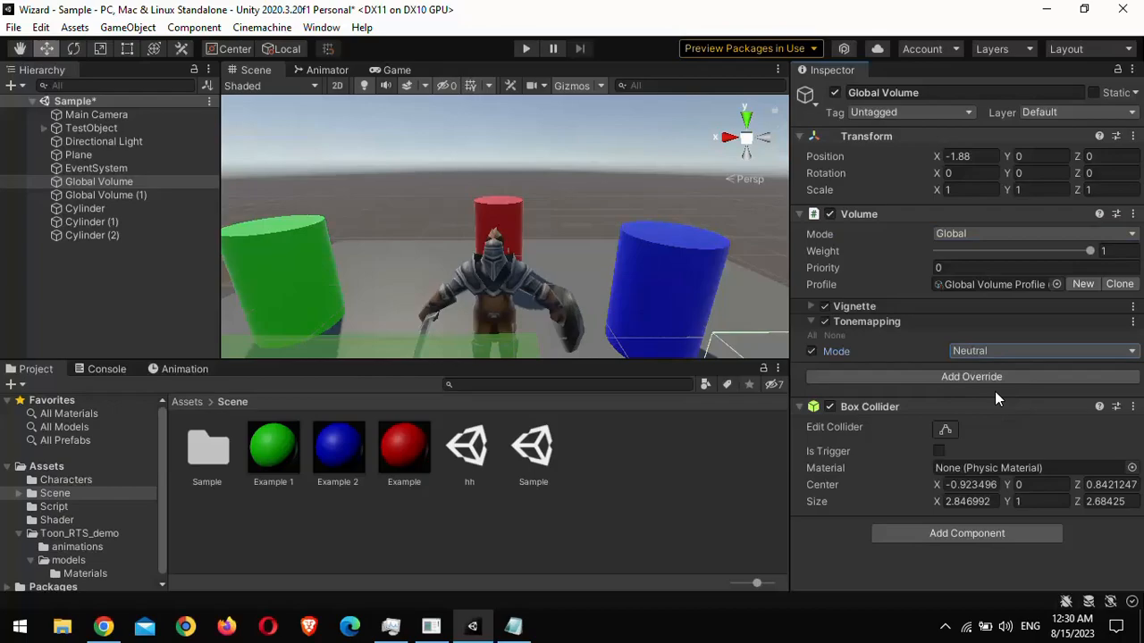
{"action": "left_click", "coordinate": [981, 352]}
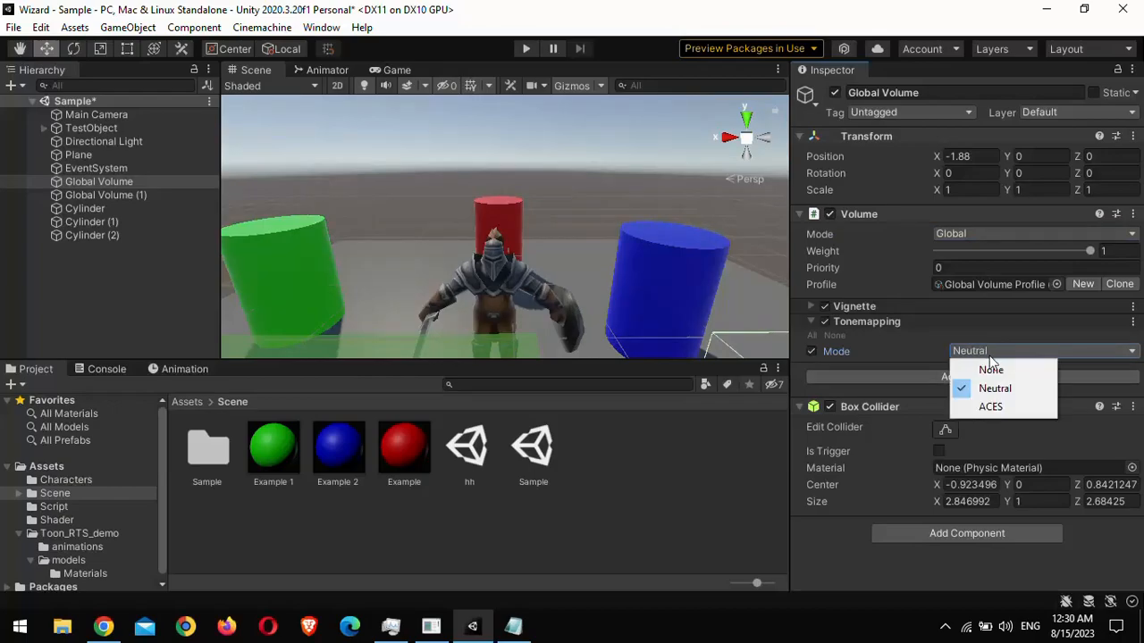
{"action": "left_click", "coordinate": [1006, 407]}
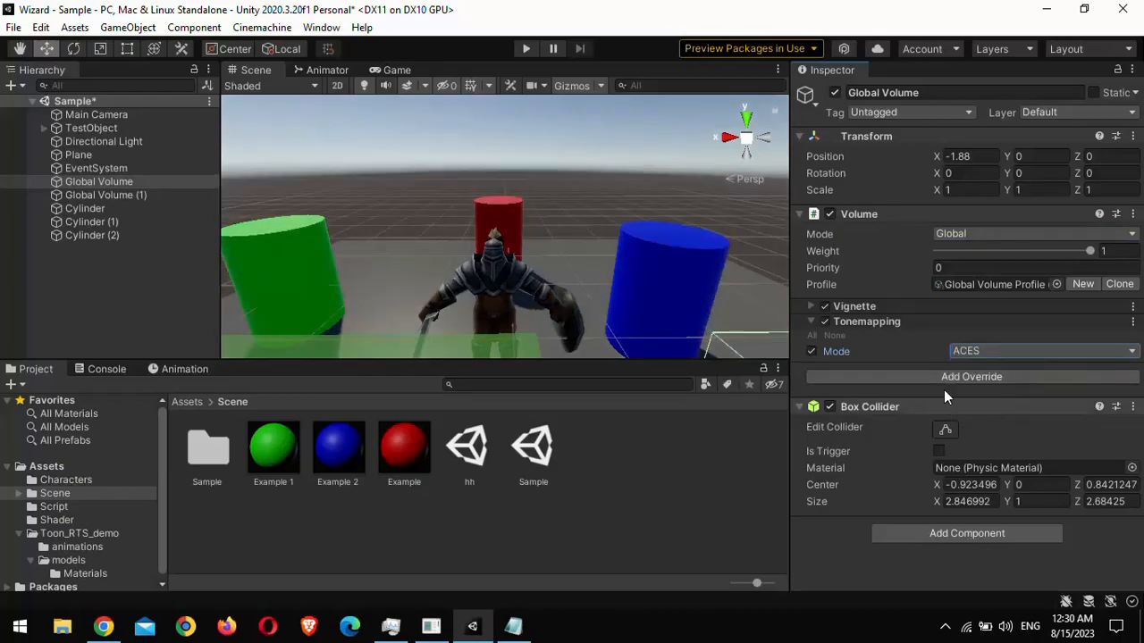
- Compare tonemapping modes close up on the knight by switching to Neutral and back to ACES
{"action": "middle_click_drag", "start_coordinate": [539, 255], "coordinate": [510, 205]}
{"action": "scroll", "coordinate": [538, 251], "scroll_direction": "up", "scroll_amount": 2}
{"action": "scroll", "coordinate": [510, 205], "scroll_direction": "up", "scroll_amount": 2}
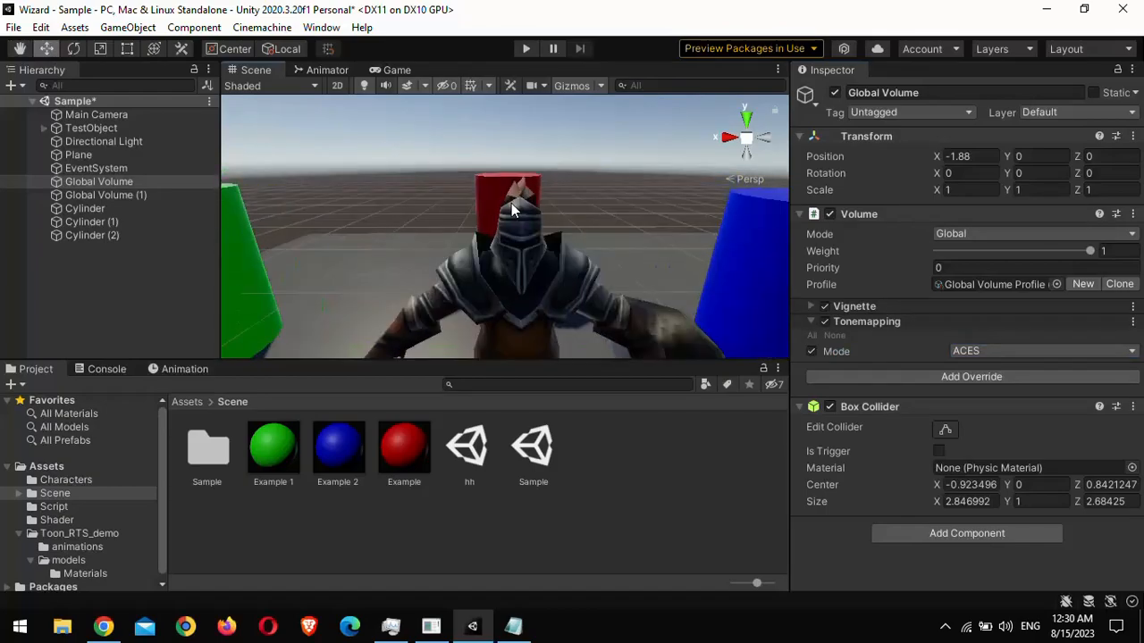
{"action": "left_click", "coordinate": [990, 351]}
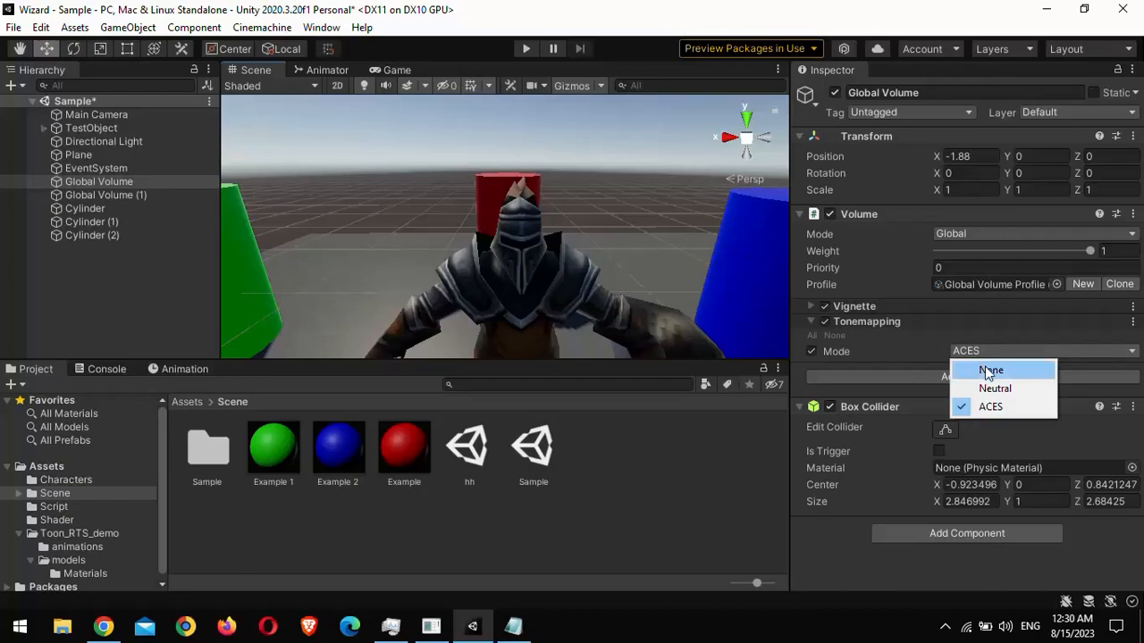
{"action": "left_click", "coordinate": [997, 386]}
{"action": "left_click", "coordinate": [997, 351]}
{"action": "left_click", "coordinate": [997, 405]}
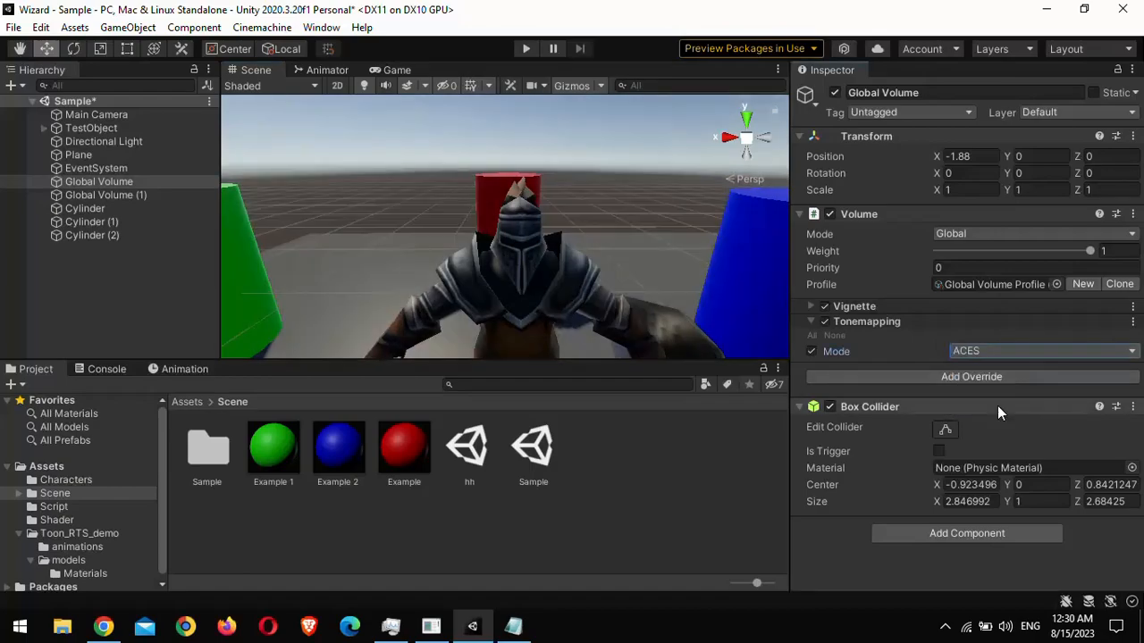
- Add a White Balance post-processing override to the Global Volume
{"action": "mouse_move", "coordinate": [857, 451]}
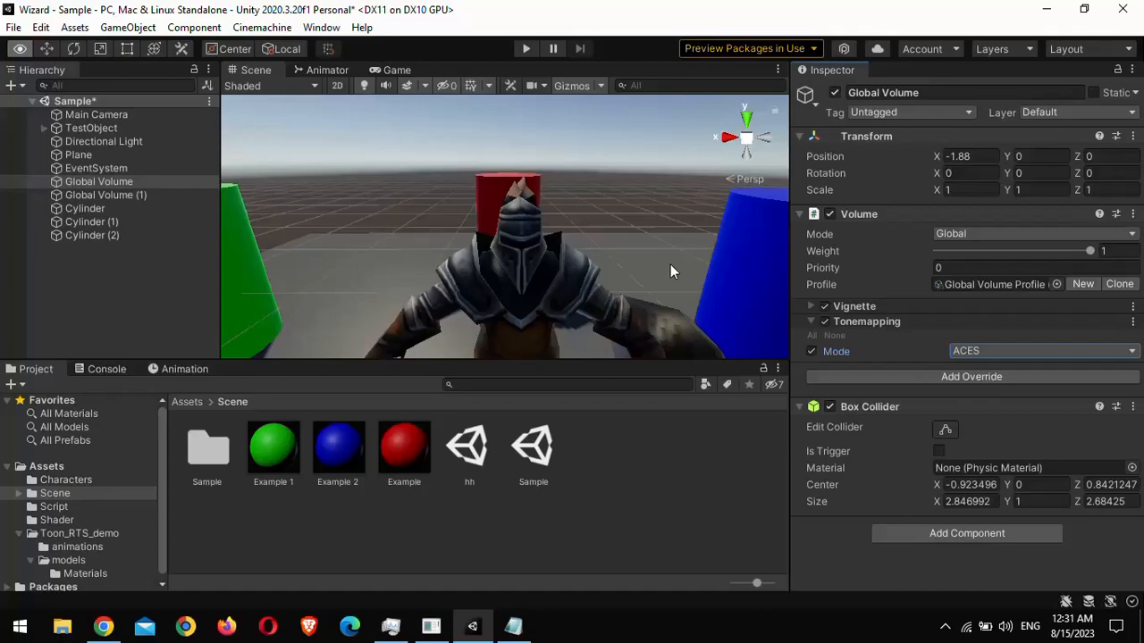
{"action": "left_click", "coordinate": [908, 374]}
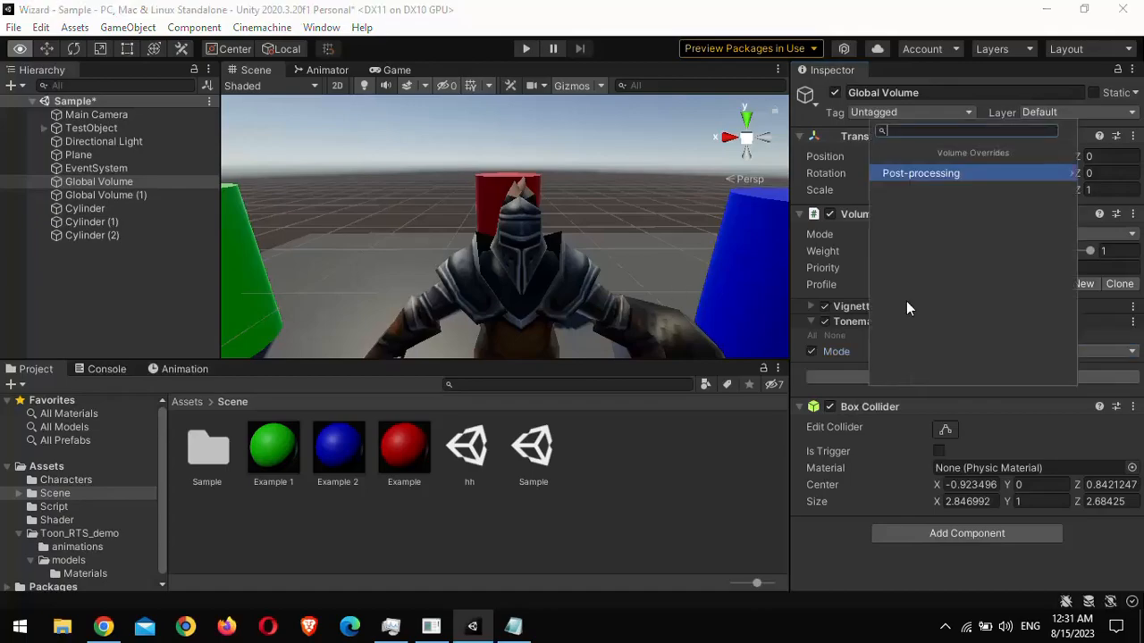
{"action": "left_click", "coordinate": [912, 175]}
{"action": "scroll", "coordinate": [904, 304], "scroll_direction": "down", "scroll_amount": 1}
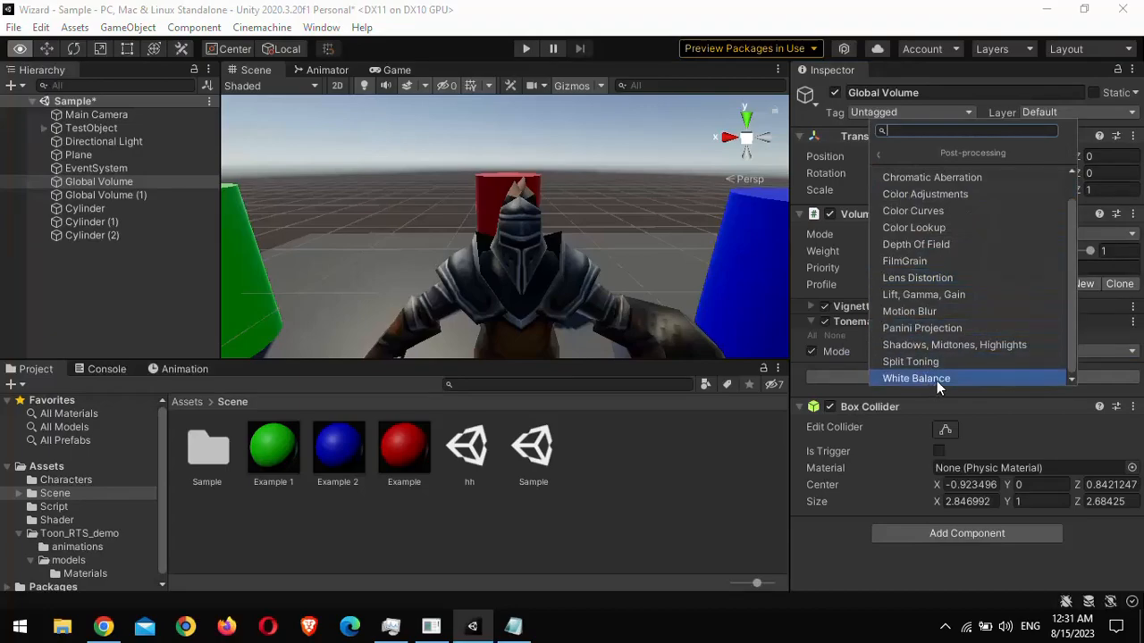
{"action": "left_click", "coordinate": [936, 377]}
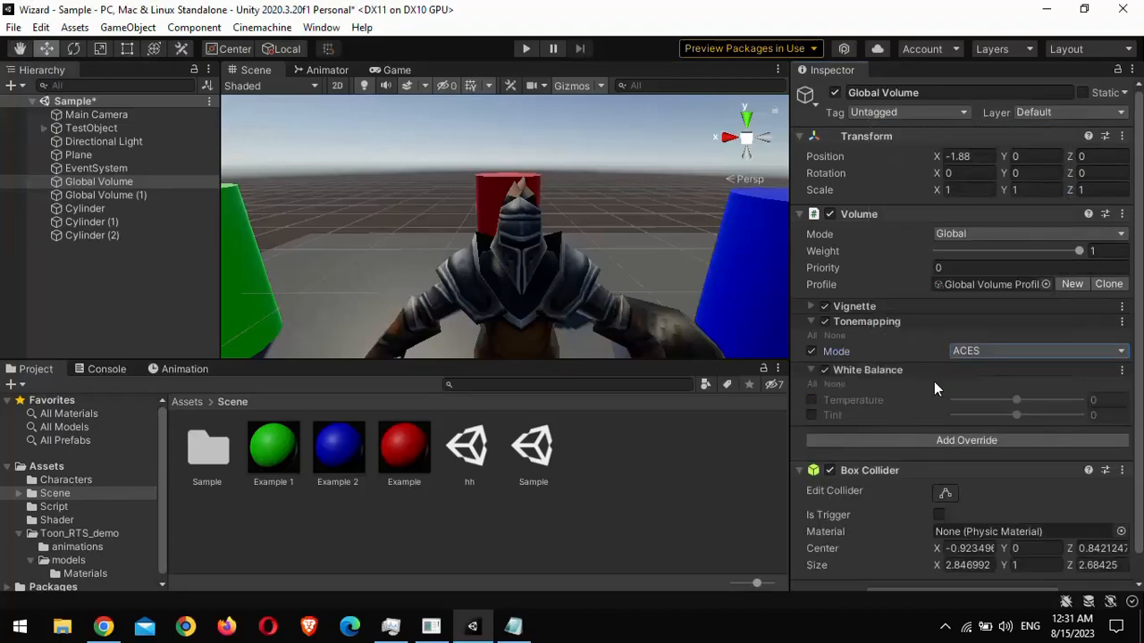
- Enable the White Balance temperature override, try it at -100, and set it to 100
{"action": "left_click", "coordinate": [809, 401]}
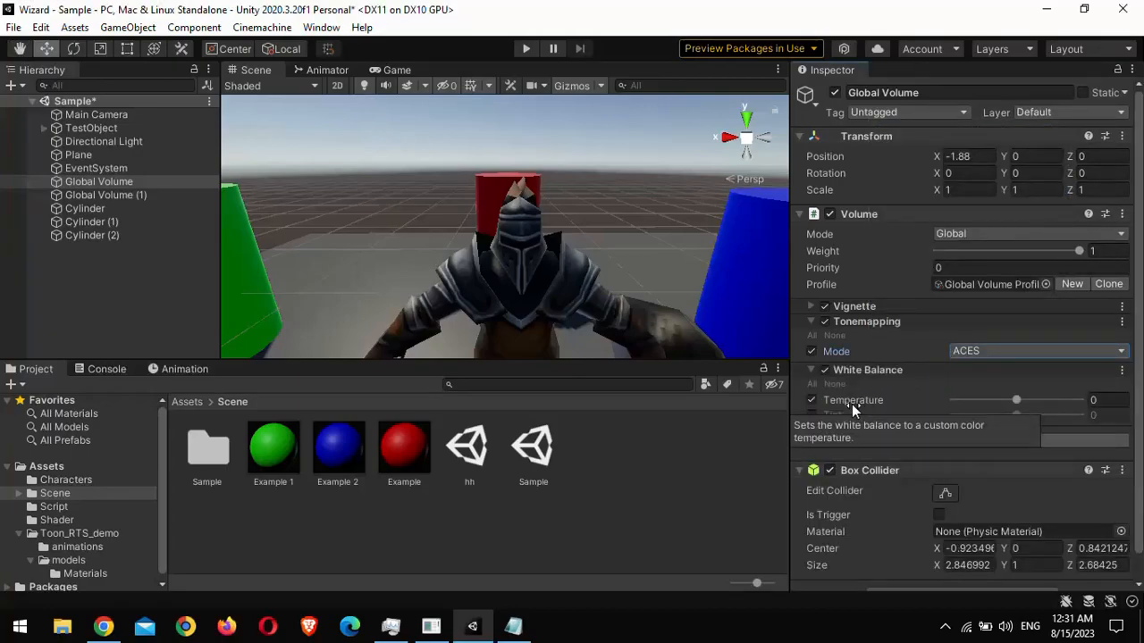
{"action": "left_click", "coordinate": [1012, 402]}
{"action": "left_click_drag", "start_coordinate": [1013, 401], "coordinate": [927, 406]}
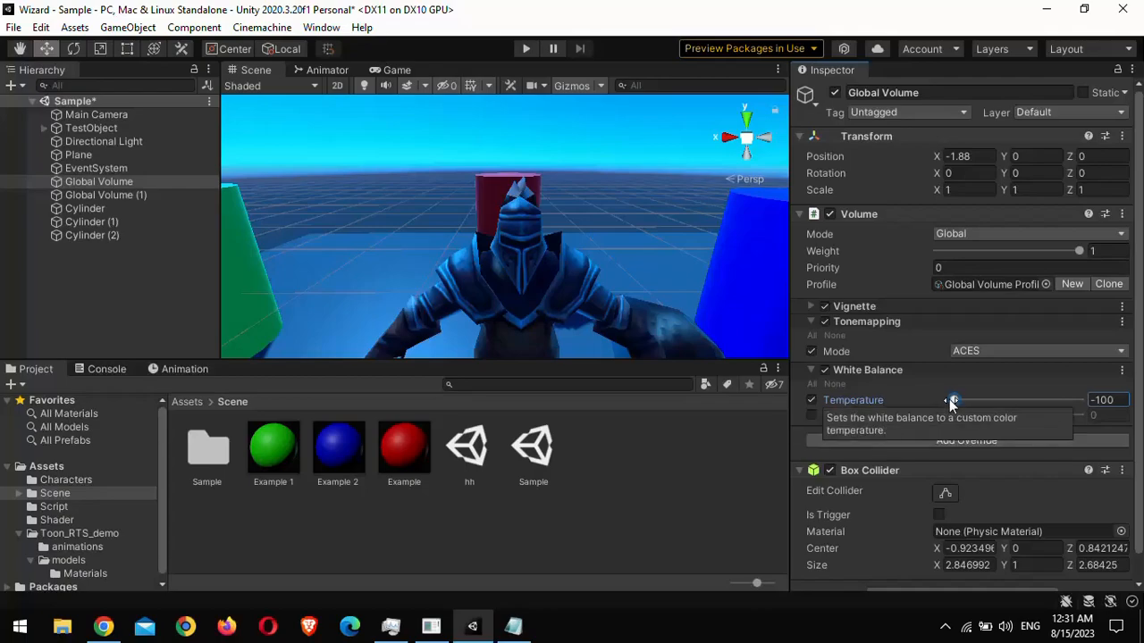
{"action": "left_click_drag", "start_coordinate": [953, 401], "coordinate": [1081, 402]}
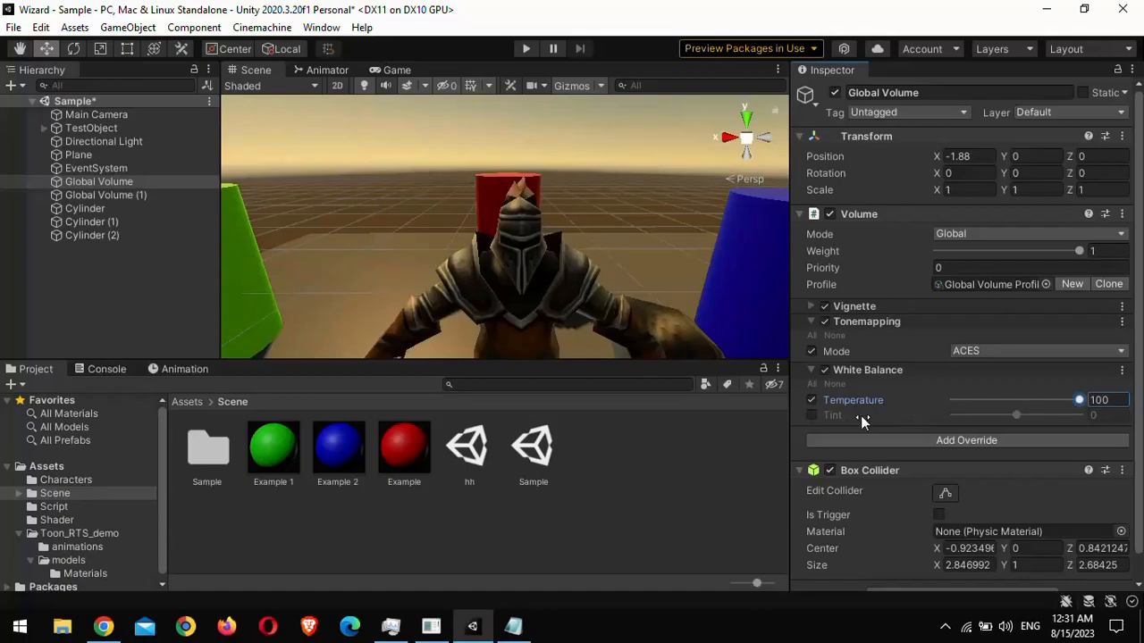
- Set the White Balance temperature to 2 and enable its tint at 100, and turn off the Tonemapping and White Balance overrides
{"action": "left_click", "coordinate": [812, 415]}
{"action": "mouse_move", "coordinate": [1079, 400]}
{"action": "left_mouse_down"}
{"action": "mouse_move", "coordinate": [938, 420]}
{"action": "mouse_move", "coordinate": [1081, 415]}
{"action": "left_mouse_up"}
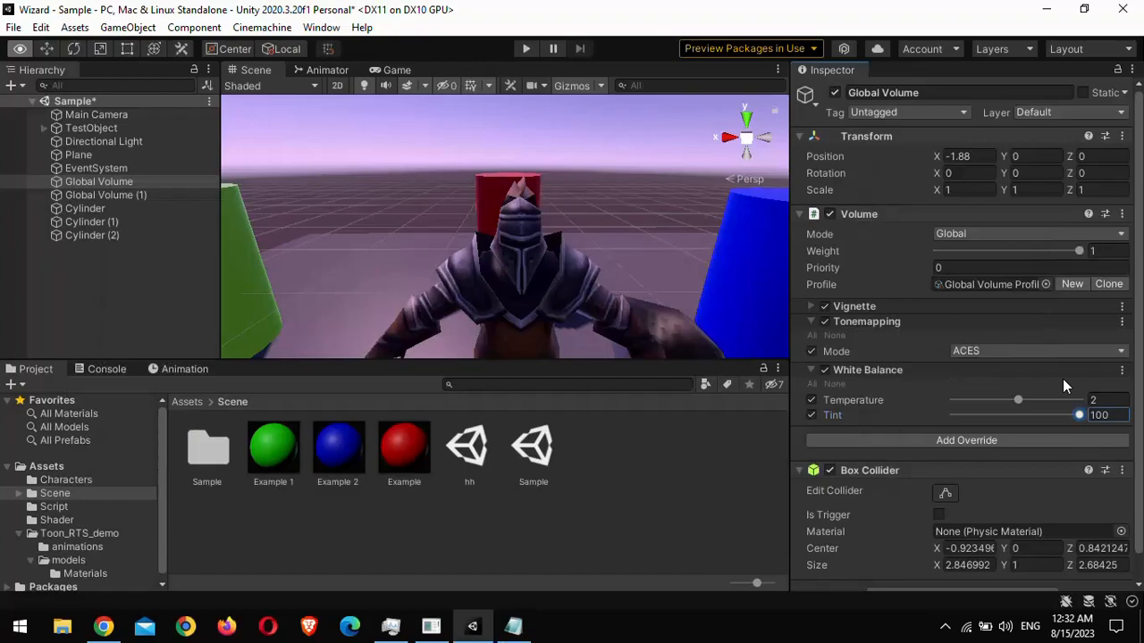
{"action": "left_click", "coordinate": [823, 321]}
{"action": "left_click", "coordinate": [824, 369]}
- Add a Color Adjustments post-processing override to the Global Volume
{"action": "left_click", "coordinate": [856, 439]}
{"action": "left_click", "coordinate": [905, 237]}
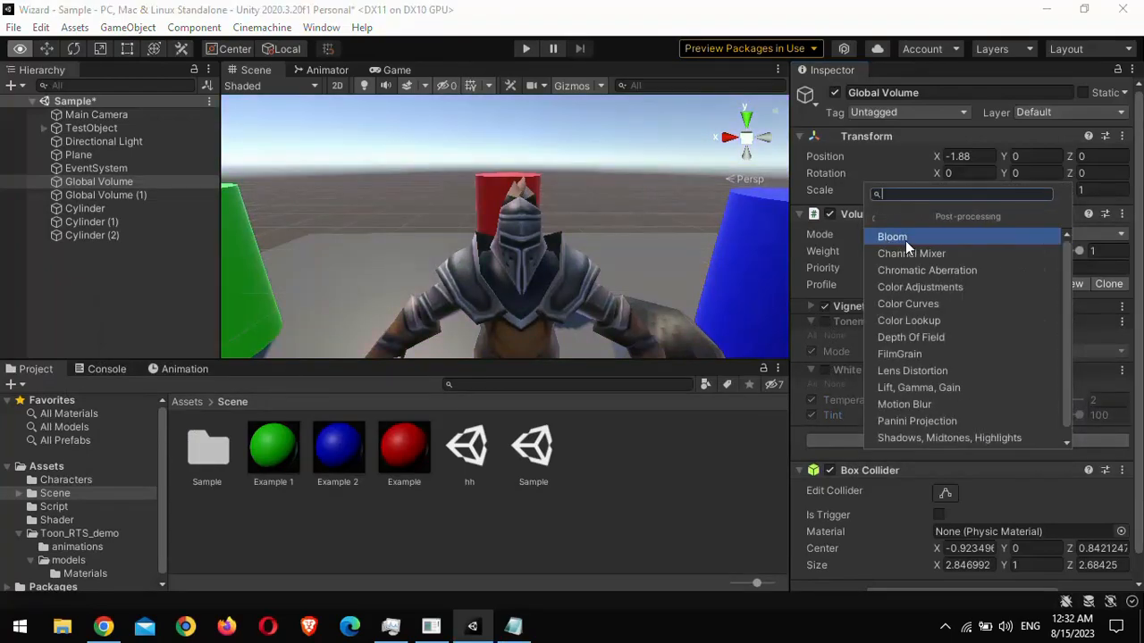
{"action": "left_click", "coordinate": [906, 286]}
{"action": "scroll", "coordinate": [910, 339], "scroll_direction": "down", "scroll_amount": 3}
- Enable the Contrast and Color Filter settings of Color Adjustments, try a yellow-green filter, and pick a mint green filter colour
{"action": "left_click", "coordinate": [811, 344]}
{"action": "left_click", "coordinate": [811, 359]}
{"action": "left_click", "coordinate": [1031, 359]}
{"action": "left_click_drag", "start_coordinate": [1019, 322], "coordinate": [1045, 300]}
{"action": "left_click", "coordinate": [1048, 257]}
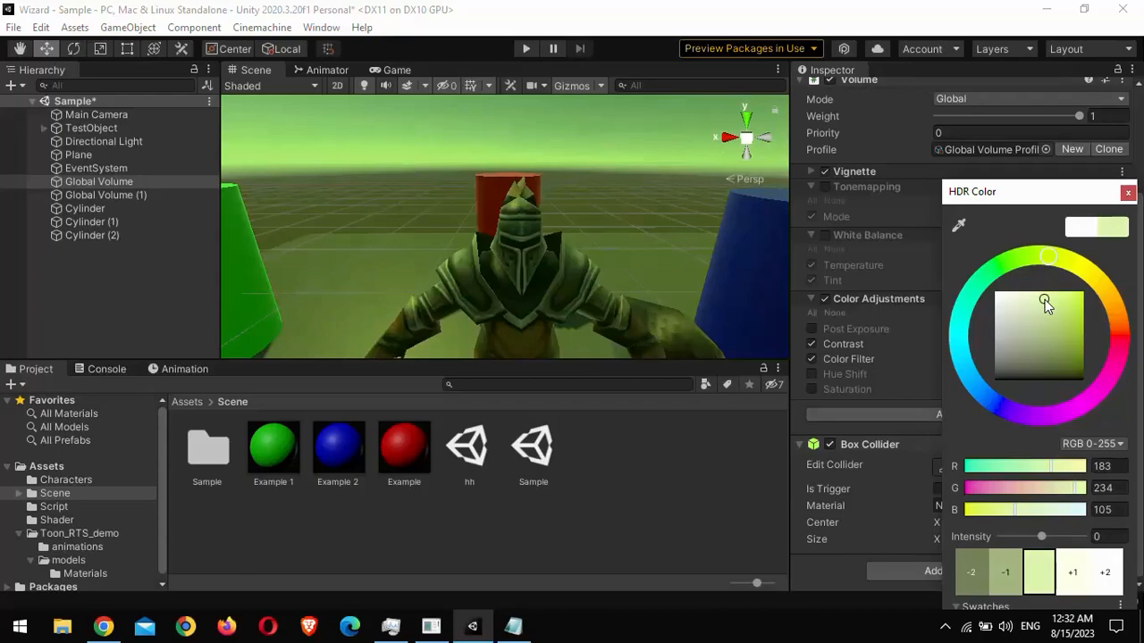
{"action": "left_click", "coordinate": [969, 296]}
{"action": "mouse_move", "coordinate": [1047, 307]}
{"action": "left_mouse_down"}
{"action": "mouse_move", "coordinate": [1085, 324]}
{"action": "mouse_move", "coordinate": [1067, 320]}
{"action": "mouse_move", "coordinate": [1067, 305]}
{"action": "left_mouse_up"}
{"action": "left_click", "coordinate": [1127, 193]}
- Set the Color Adjustments contrast to -15 and enable Post Exposure at 1.71
{"action": "mouse_move", "coordinate": [1016, 344]}
{"action": "left_mouse_down"}
{"action": "mouse_move", "coordinate": [1032, 345]}
{"action": "mouse_move", "coordinate": [1002, 340]}
{"action": "mouse_move", "coordinate": [1100, 347]}
{"action": "mouse_move", "coordinate": [1007, 345]}
{"action": "left_mouse_up"}
{"action": "left_click", "coordinate": [812, 329]}
{"action": "left_click_drag", "start_coordinate": [854, 329], "coordinate": [931, 341]}
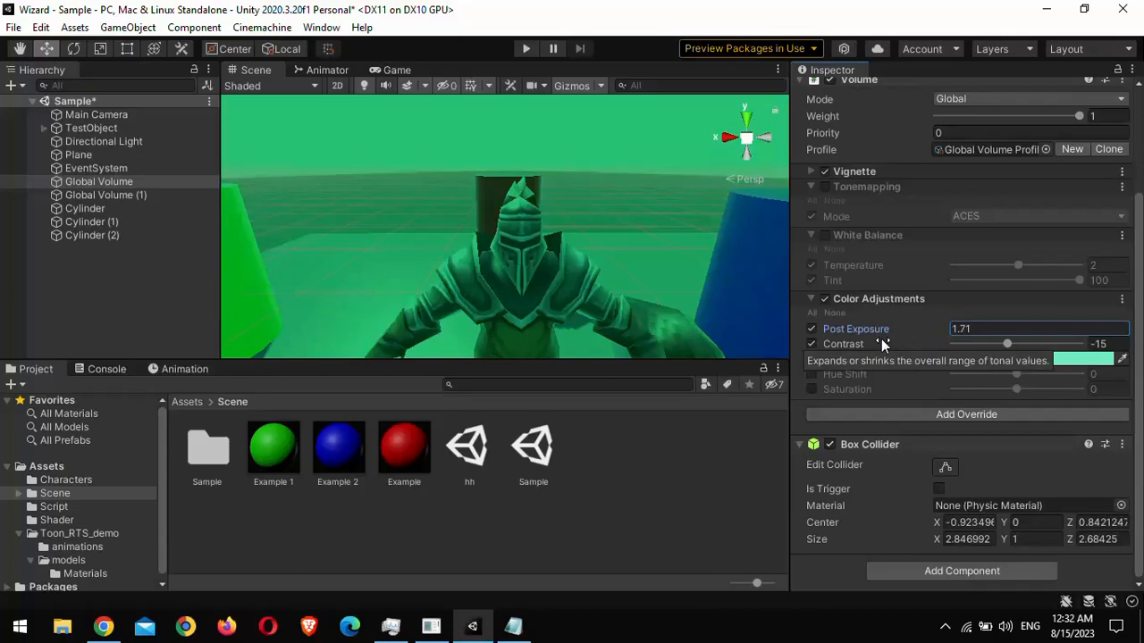
- Enable Hue Shift at -29, and turn off the whole Color Adjustments override
{"action": "left_click", "coordinate": [810, 375]}
{"action": "mouse_move", "coordinate": [1022, 376]}
{"action": "left_mouse_down"}
{"action": "mouse_move", "coordinate": [999, 379]}
{"action": "mouse_move", "coordinate": [1083, 375]}
{"action": "mouse_move", "coordinate": [981, 373]}
{"action": "mouse_move", "coordinate": [1006, 373]}
{"action": "left_mouse_up"}
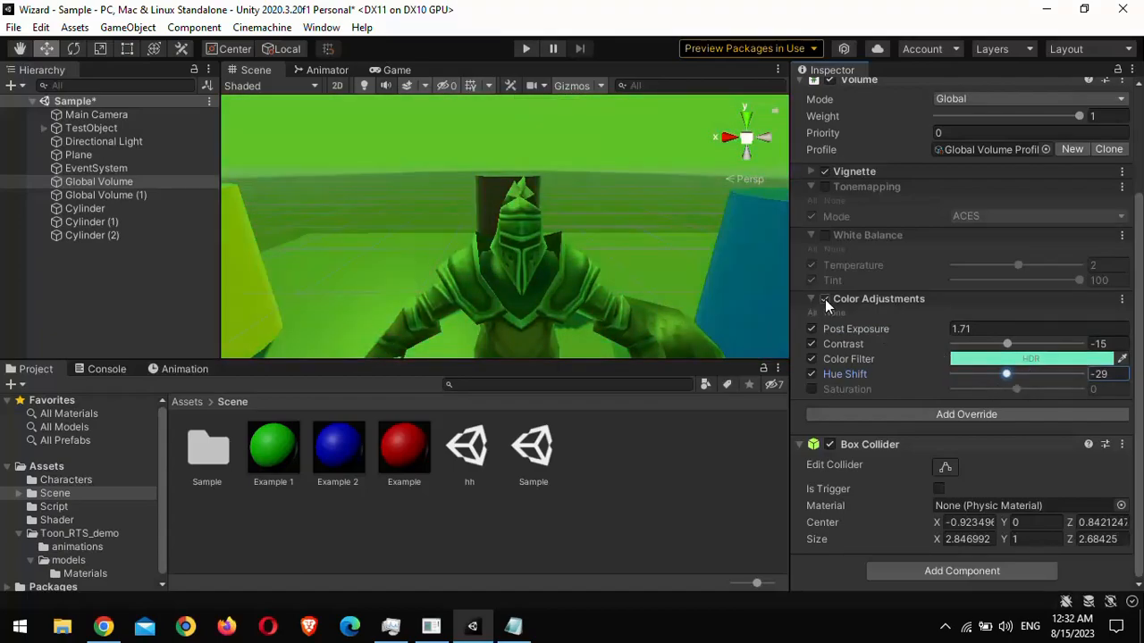
{"action": "left_click", "coordinate": [825, 298]}
{"action": "key", "text": "alt"}
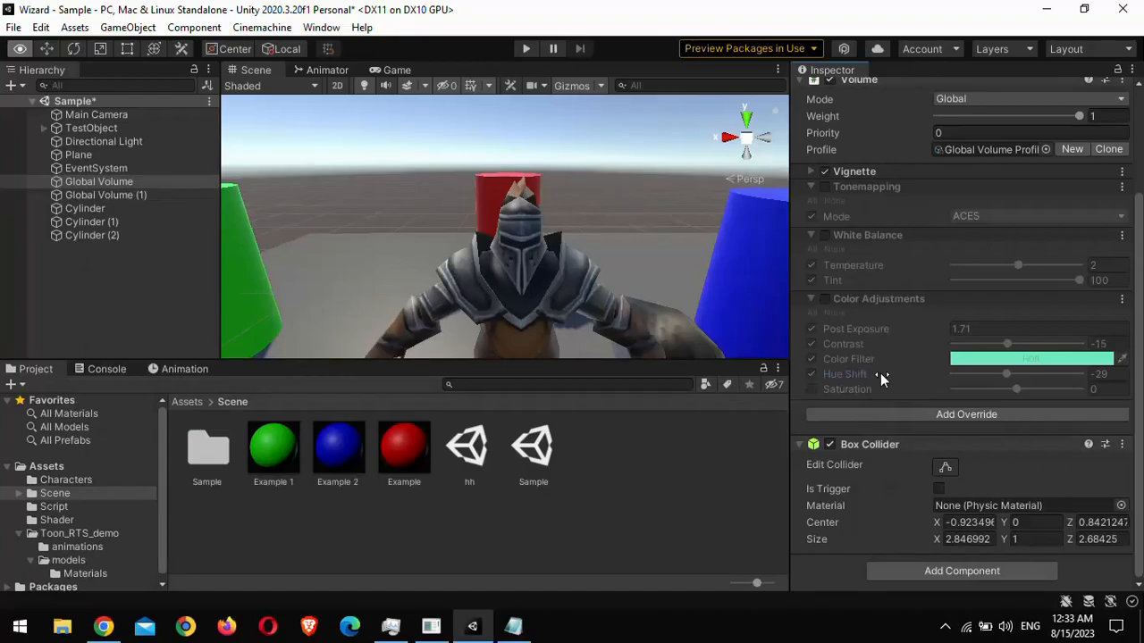
- Add a Channel Mixer post-processing override to the Global Volume
{"action": "left_click", "coordinate": [885, 417]}
{"action": "left_click", "coordinate": [908, 212]}
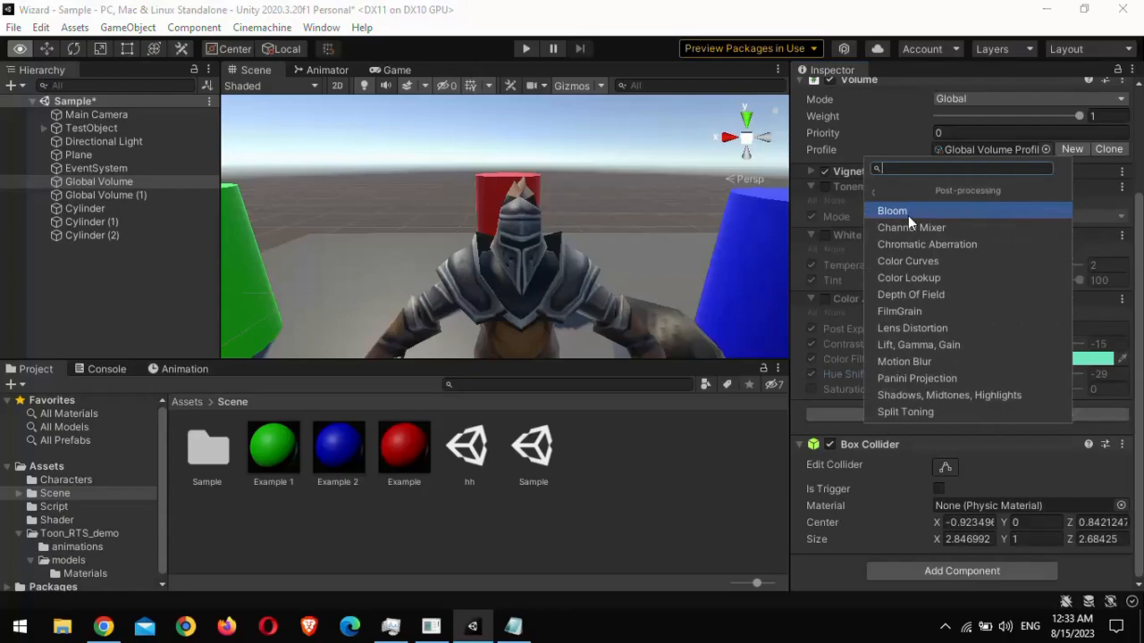
{"action": "left_click", "coordinate": [938, 225]}
- Enable Red in the Channel Mixer's Red output, try it at -200 on the cylinders, and set it to 200
{"action": "left_click", "coordinate": [811, 360]}
{"action": "left_click_drag", "start_coordinate": [1050, 359], "coordinate": [891, 362]}
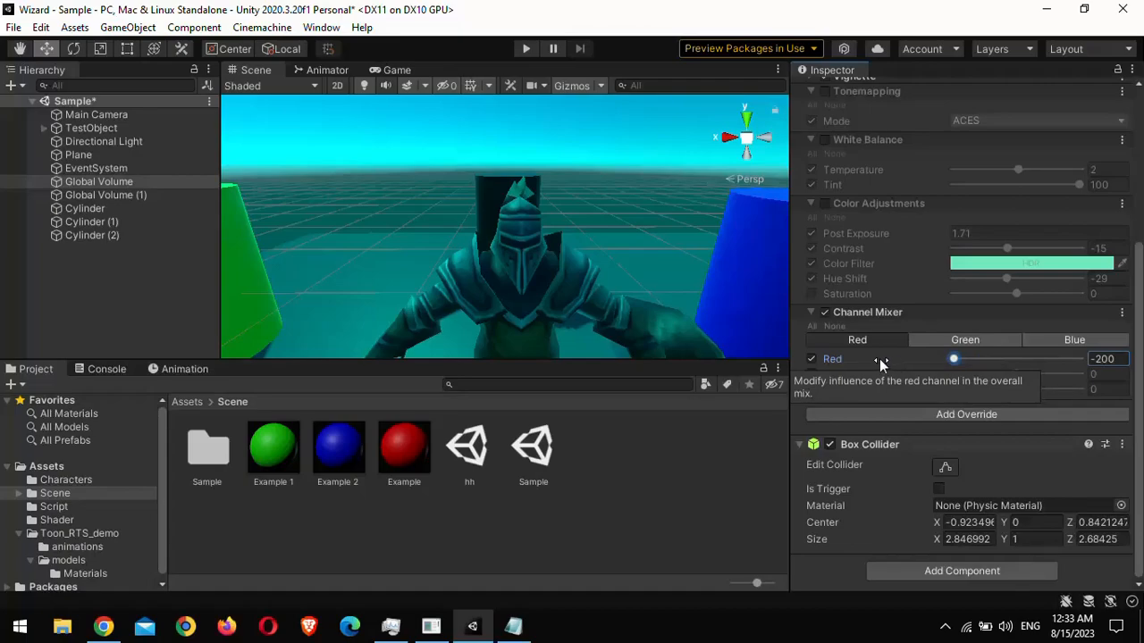
{"action": "right_click_drag", "start_coordinate": [432, 212], "coordinate": [503, 249]}
{"action": "middle_click_drag", "start_coordinate": [464, 208], "coordinate": [503, 246]}
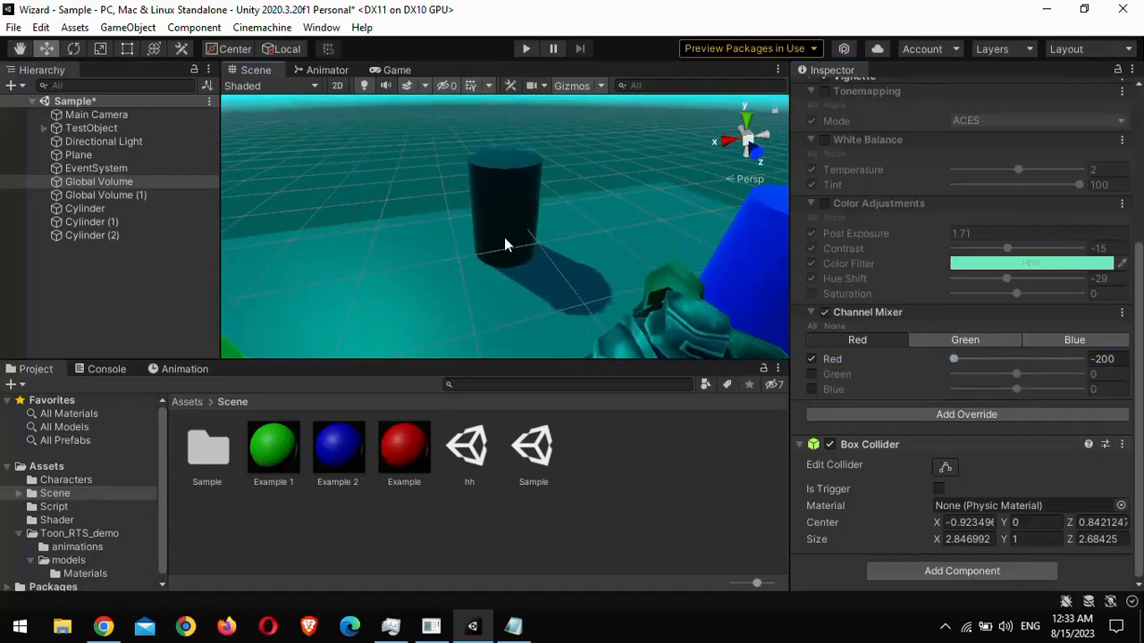
{"action": "right_click_drag", "start_coordinate": [474, 220], "coordinate": [519, 248]}
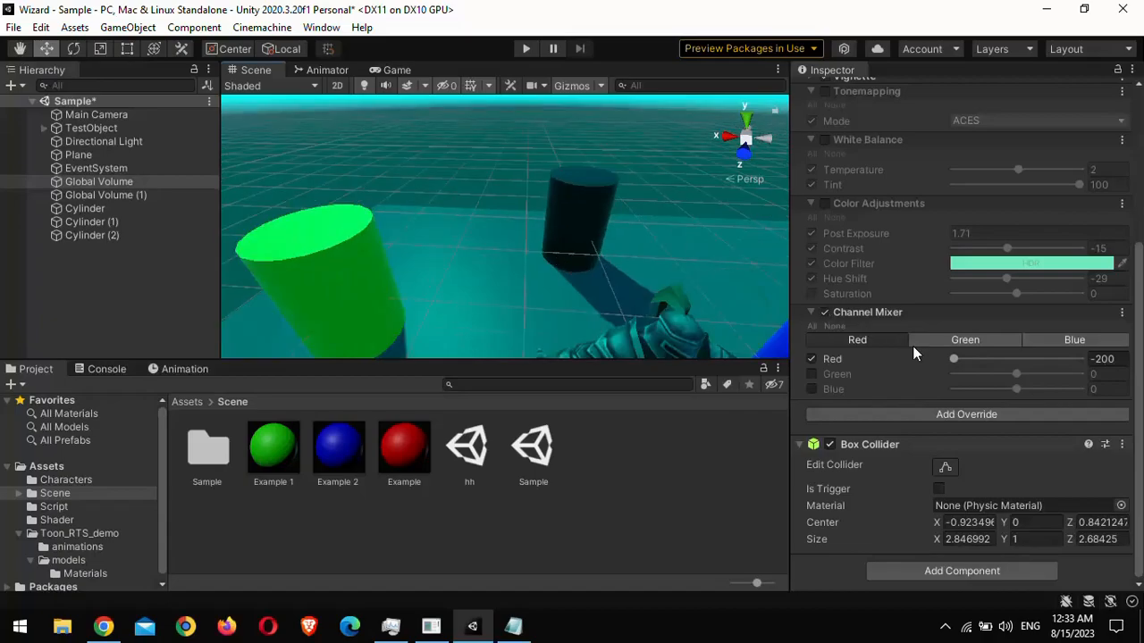
{"action": "left_click_drag", "start_coordinate": [952, 361], "coordinate": [1081, 361]}
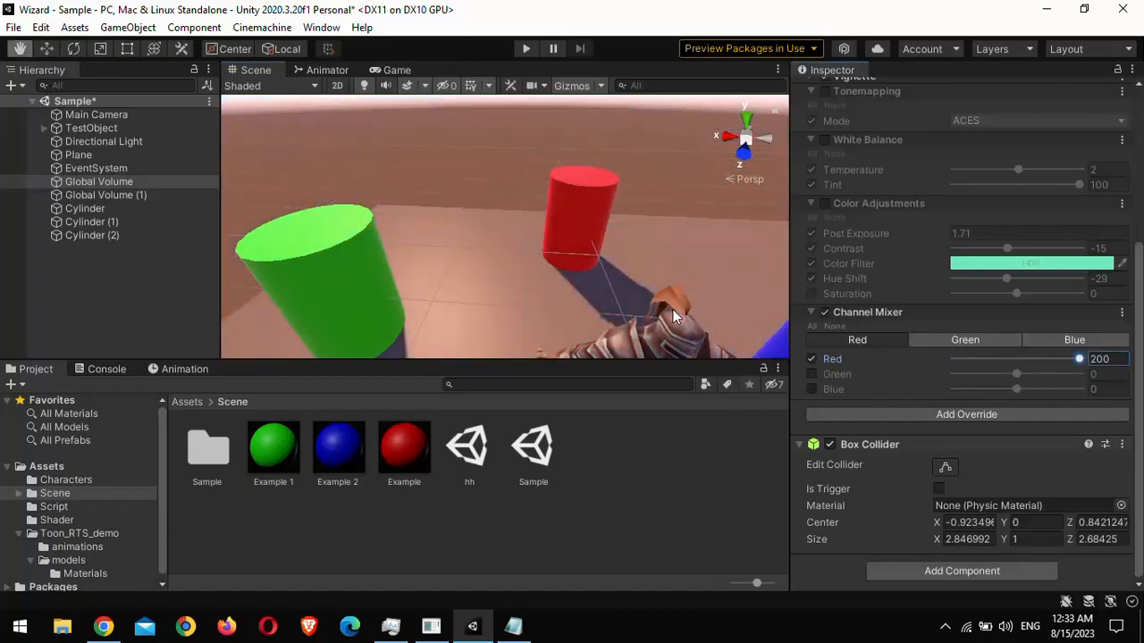
{"action": "right_click_drag", "start_coordinate": [659, 311], "coordinate": [661, 265]}
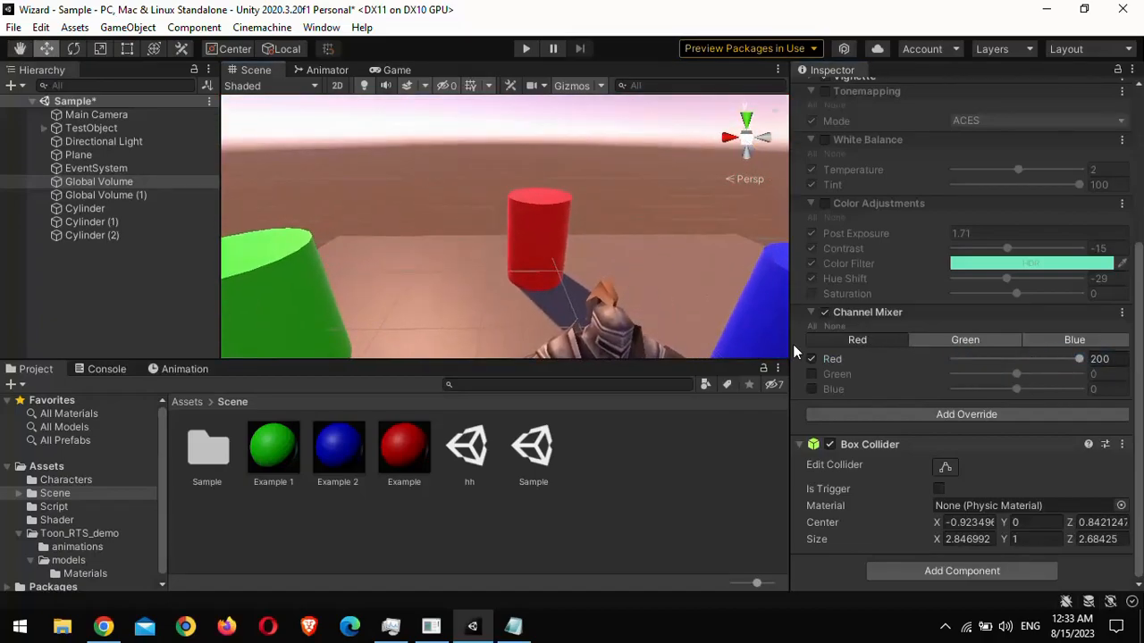
- Enable Green and Blue in the Channel Mixer's Red output and set both to -200
{"action": "left_click", "coordinate": [812, 374]}
{"action": "left_click", "coordinate": [814, 388]}
{"action": "left_click_drag", "start_coordinate": [1014, 374], "coordinate": [898, 377]}
{"action": "left_click_drag", "start_coordinate": [1010, 388], "coordinate": [906, 390]}
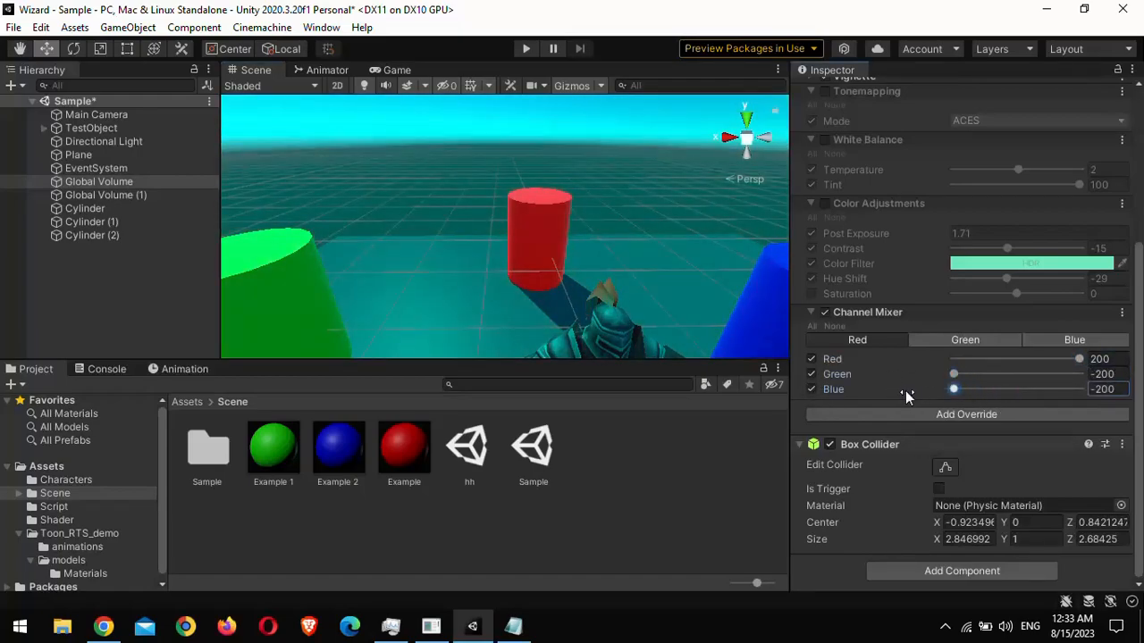
- Enable Red, Green and Blue in the Channel Mixer's Green output and set Green to -200
{"action": "left_click", "coordinate": [974, 339]}
{"action": "left_click", "coordinate": [813, 359]}
{"action": "left_click", "coordinate": [812, 374]}
{"action": "left_click", "coordinate": [812, 389]}
{"action": "left_click_drag", "start_coordinate": [1035, 375], "coordinate": [852, 349]}
- Enable Blue in the Channel Mixer's Blue output, try it at -200, and raise it to its maximum
{"action": "left_click", "coordinate": [1058, 341]}
{"action": "left_click", "coordinate": [812, 389]}
{"action": "left_click_drag", "start_coordinate": [1047, 389], "coordinate": [659, 323]}
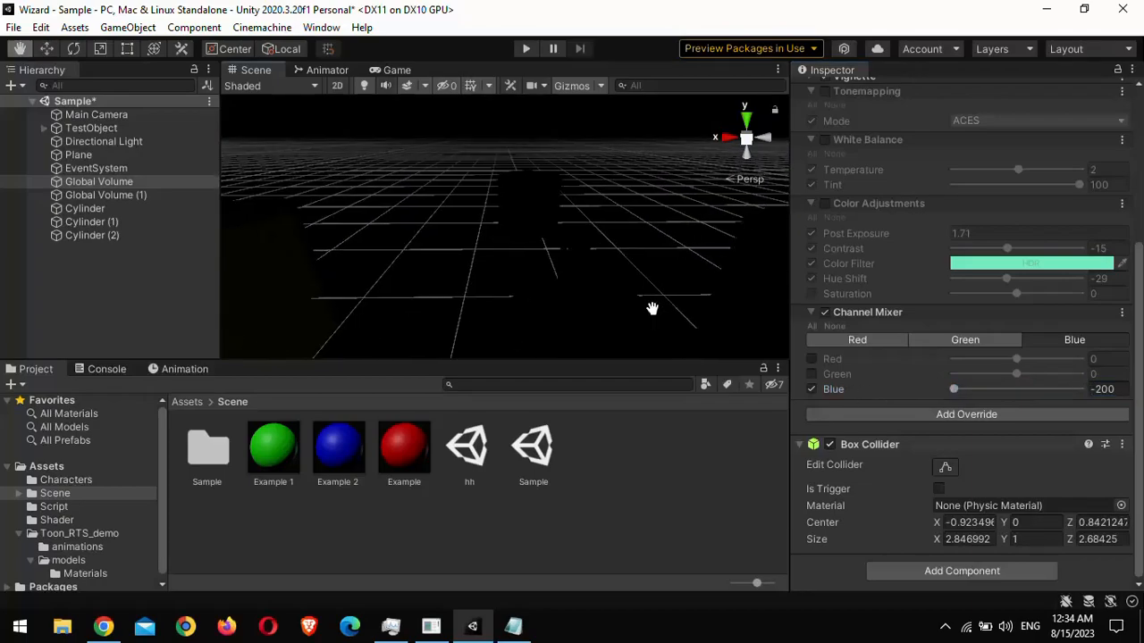
{"action": "left_click_drag", "start_coordinate": [953, 390], "coordinate": [1086, 389]}
- Turn off Red and Blue in the Channel Mixer's Green output and raise Green to its maximum
{"action": "left_click", "coordinate": [965, 343]}
{"action": "left_click", "coordinate": [812, 388]}
{"action": "left_click", "coordinate": [812, 359]}
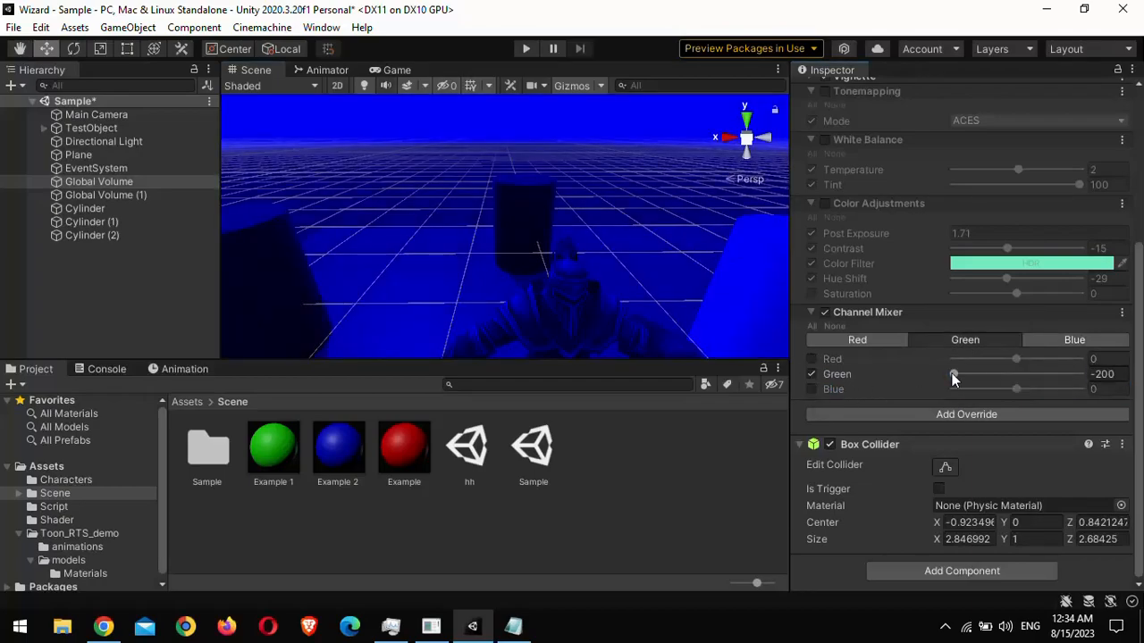
{"action": "left_click_drag", "start_coordinate": [954, 375], "coordinate": [1083, 375]}
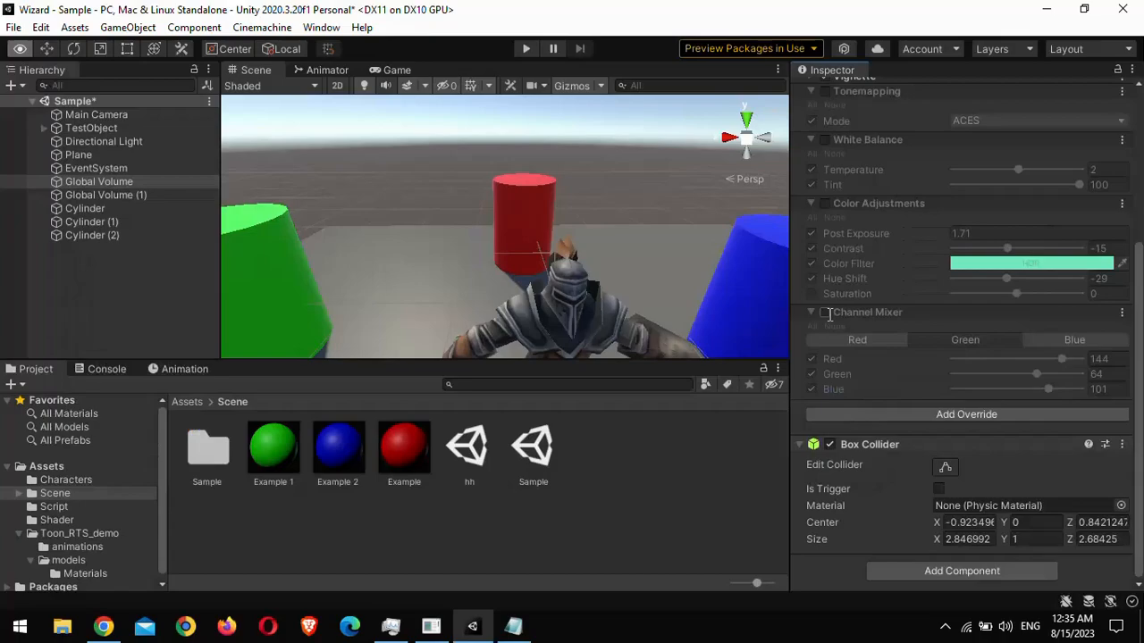
- Add a Color Curves post-processing override to the Global Volume
{"action": "left_click", "coordinate": [846, 416]}
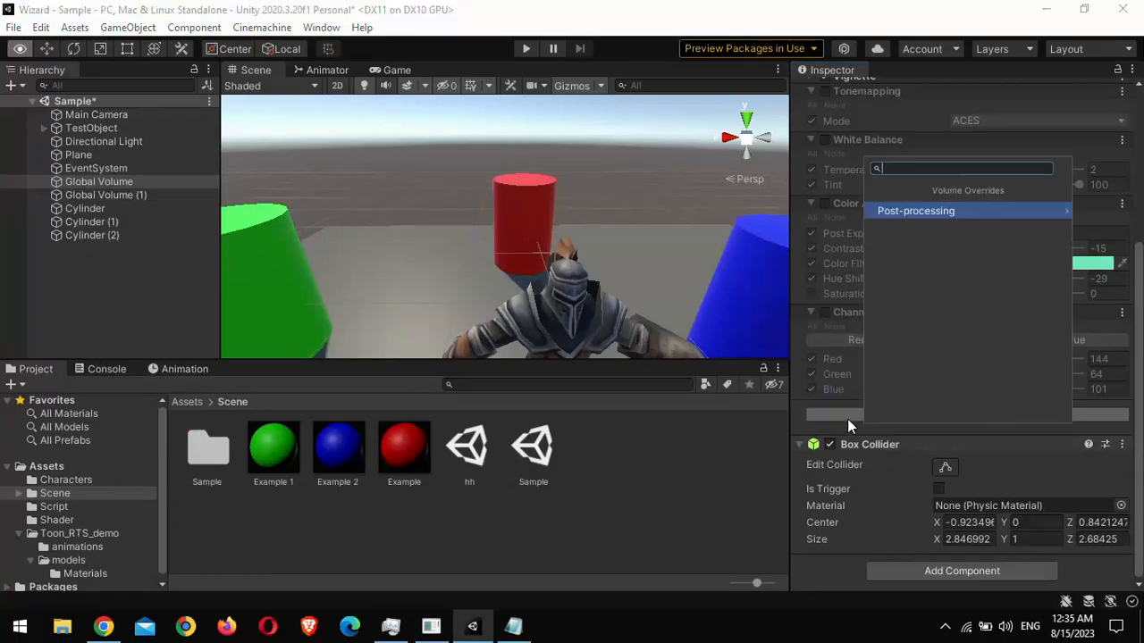
{"action": "left_click", "coordinate": [900, 211]}
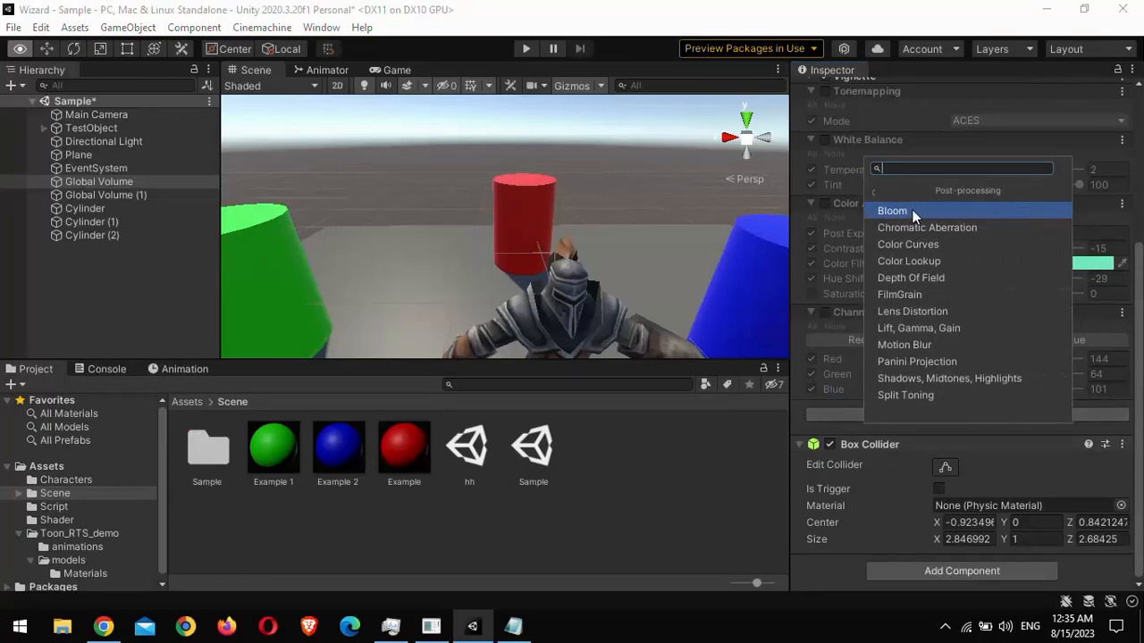
{"action": "left_click", "coordinate": [929, 244]}
{"action": "scroll", "coordinate": [919, 264], "scroll_direction": "down", "scroll_amount": 3}
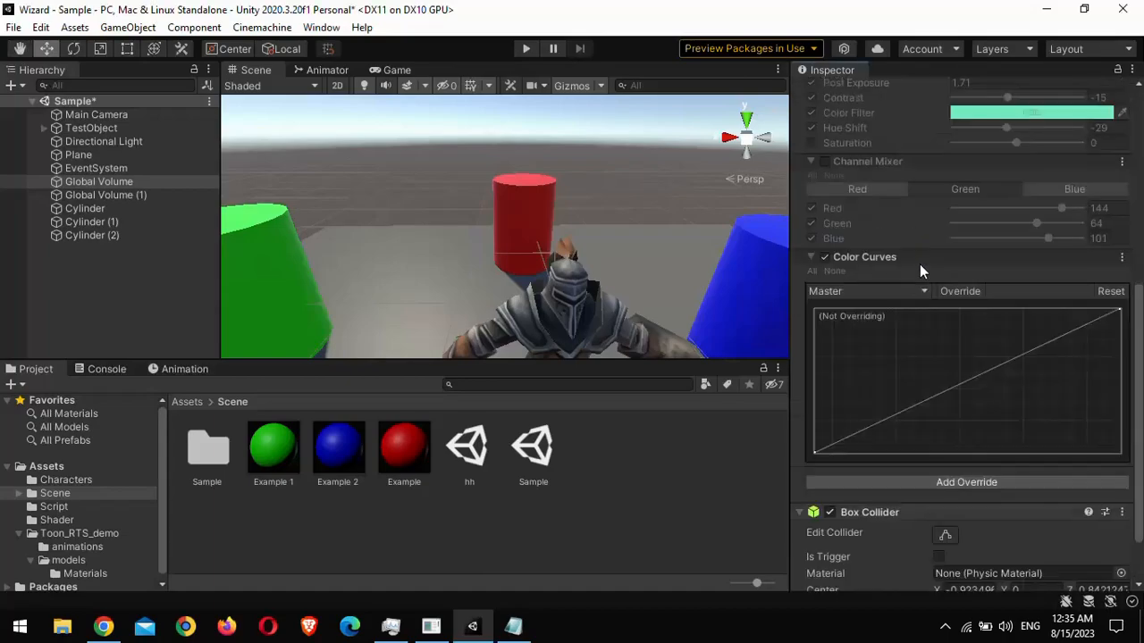
{"action": "key", "text": "alt"}
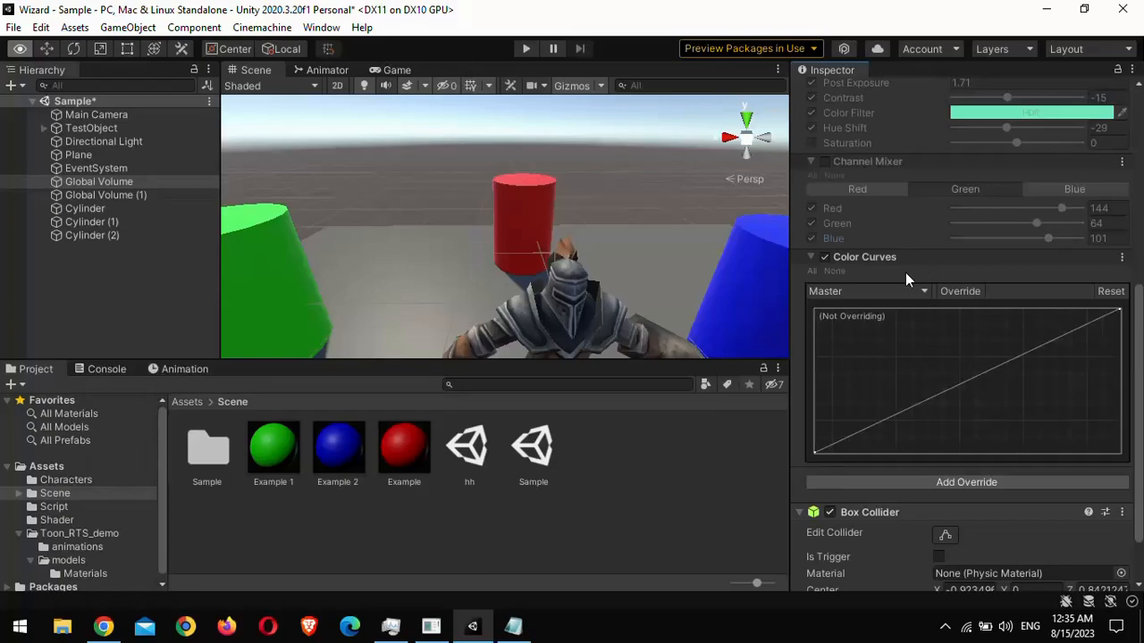
- Switch Color Curves to the Hue Vs Sat curve and enable its override
{"action": "left_click", "coordinate": [903, 291]}
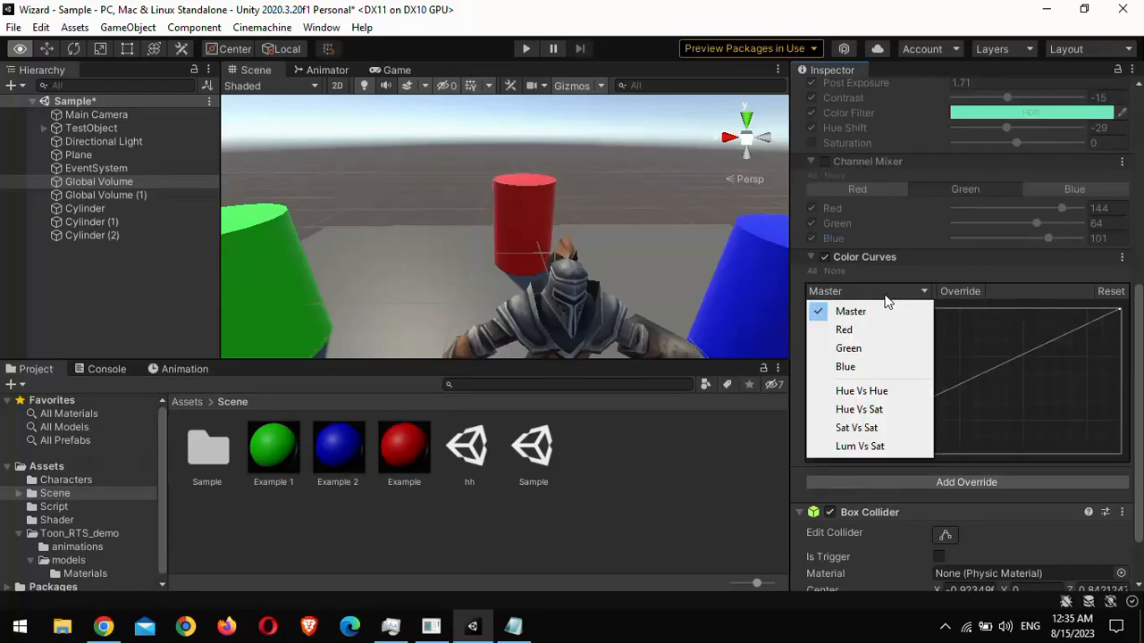
{"action": "left_click", "coordinate": [860, 410]}
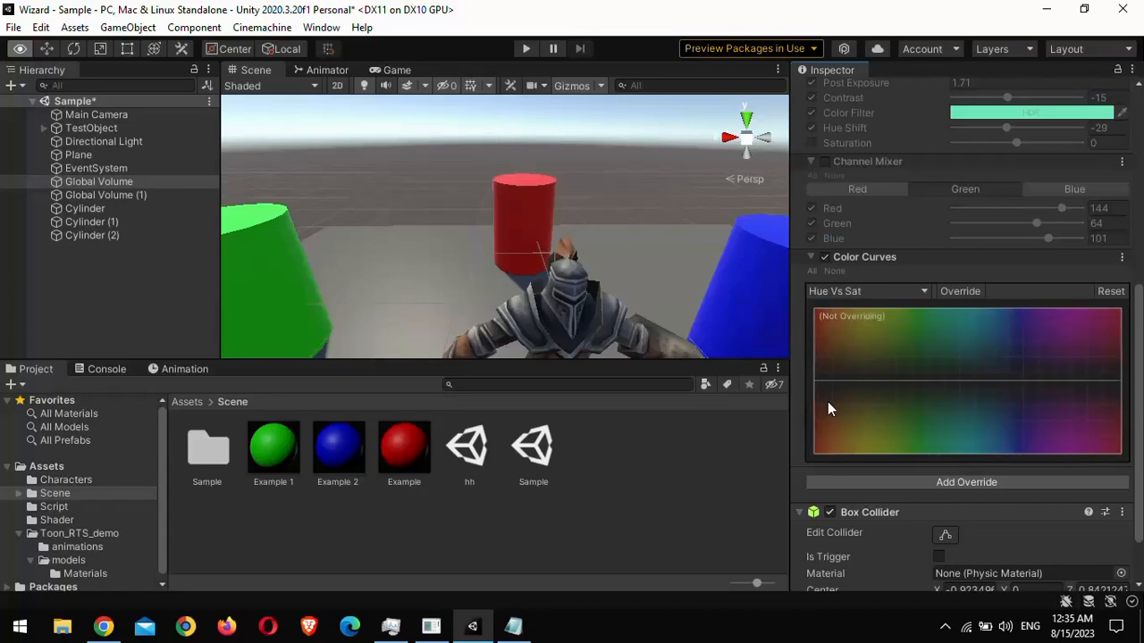
{"action": "left_click", "coordinate": [963, 297]}
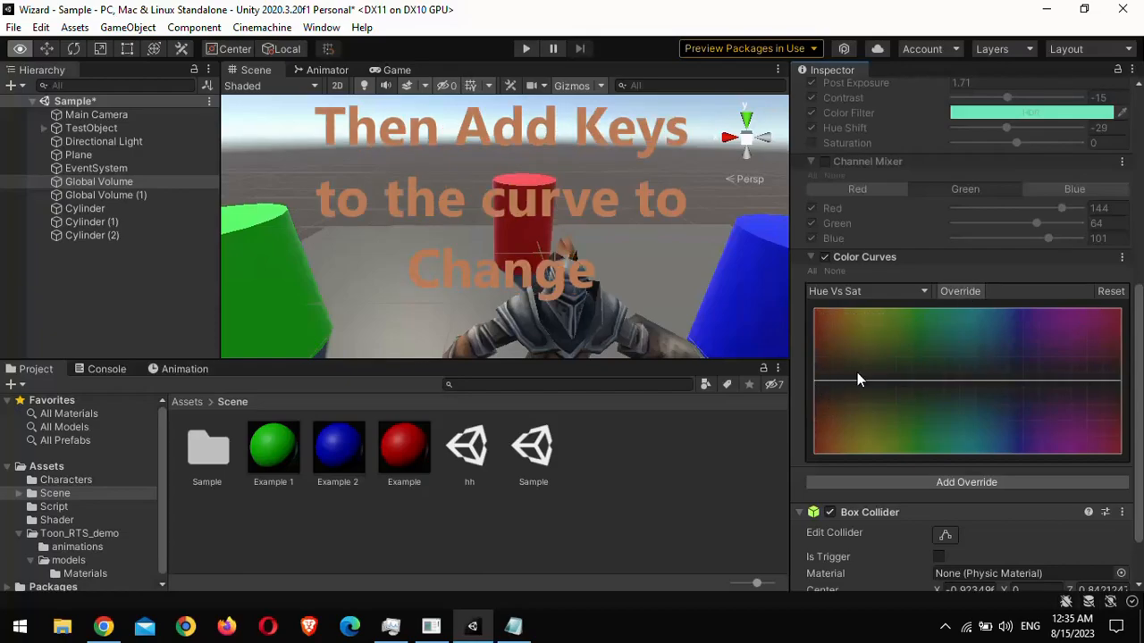
- Add a key to the Hue Vs Sat curve at about 0.112, lower it to 0, and add a second key further along the curve
{"action": "right_click", "coordinate": [850, 415]}
{"action": "left_click", "coordinate": [864, 444]}
{"action": "left_click_drag", "start_coordinate": [851, 383], "coordinate": [848, 464]}
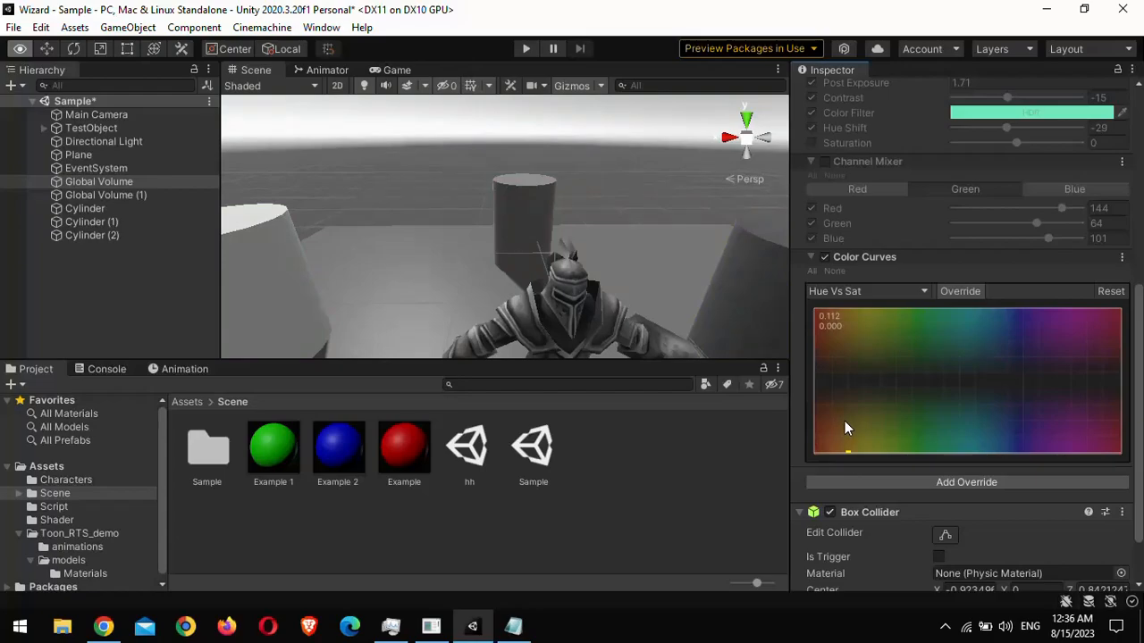
{"action": "right_click", "coordinate": [888, 451]}
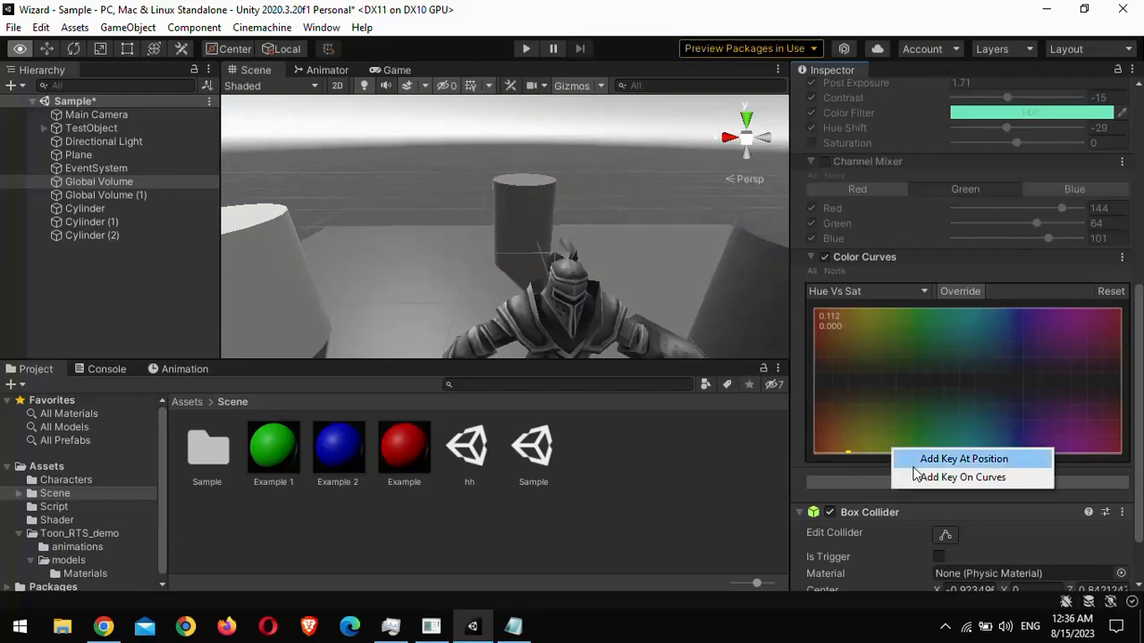
{"action": "left_click", "coordinate": [896, 474]}
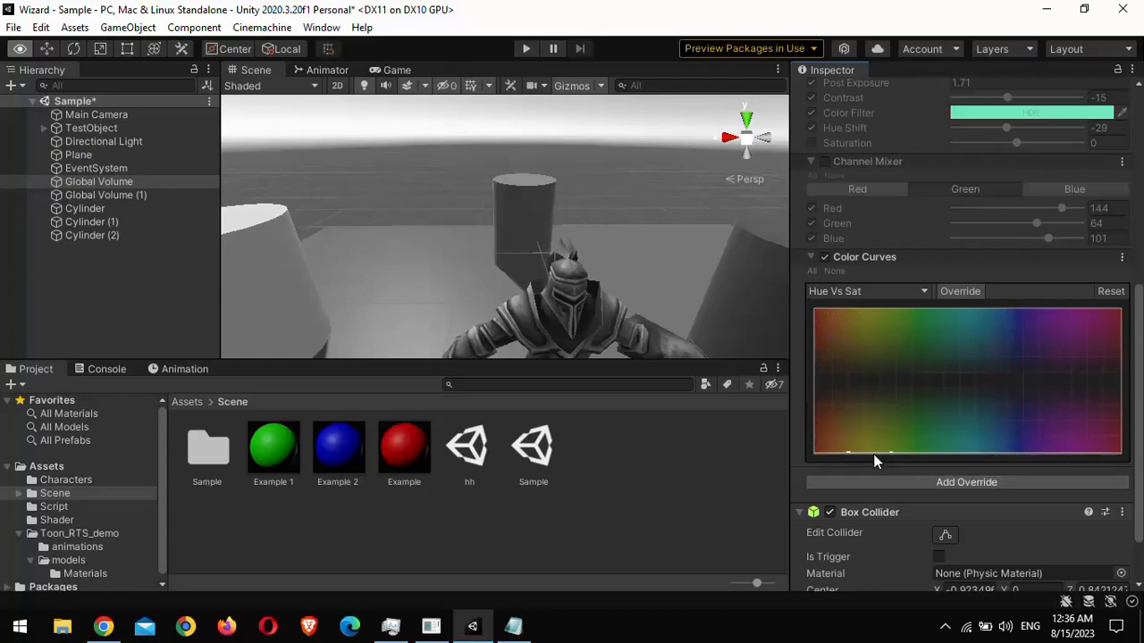
- Reshape the Hue Vs Sat curve with an additional key, placing the peak key in the green range at about 0.335, 1.000
{"action": "left_click_drag", "start_coordinate": [853, 449], "coordinate": [983, 293]}
{"action": "right_click", "coordinate": [875, 431]}
{"action": "left_click", "coordinate": [898, 437]}
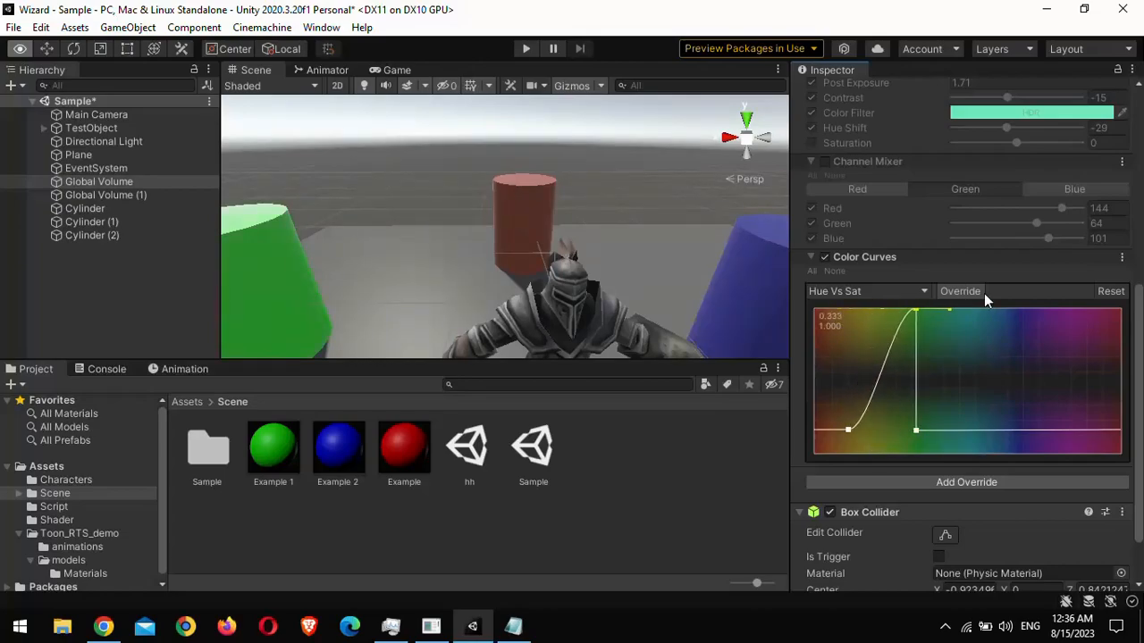
- Lower the Hue Vs Sat keys on both sides of the green peak to zero saturation and check the cylinders
{"action": "left_click_drag", "start_coordinate": [918, 430], "coordinate": [1016, 459]}
{"action": "left_click_drag", "start_coordinate": [849, 431], "coordinate": [862, 459]}
{"action": "right_click_drag", "start_coordinate": [581, 312], "coordinate": [445, 292]}
{"action": "middle_click_drag", "start_coordinate": [349, 250], "coordinate": [451, 259]}
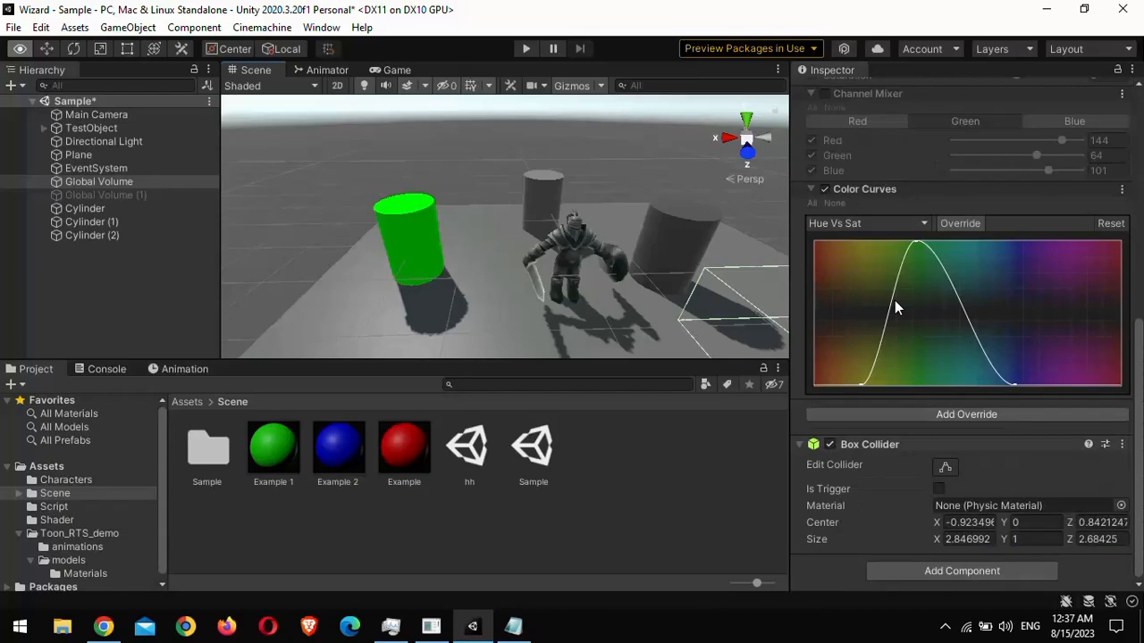
- Turn off Color Curves and add a Shadows Midtones Highlights override to the Global Volume
{"action": "left_click", "coordinate": [824, 189]}
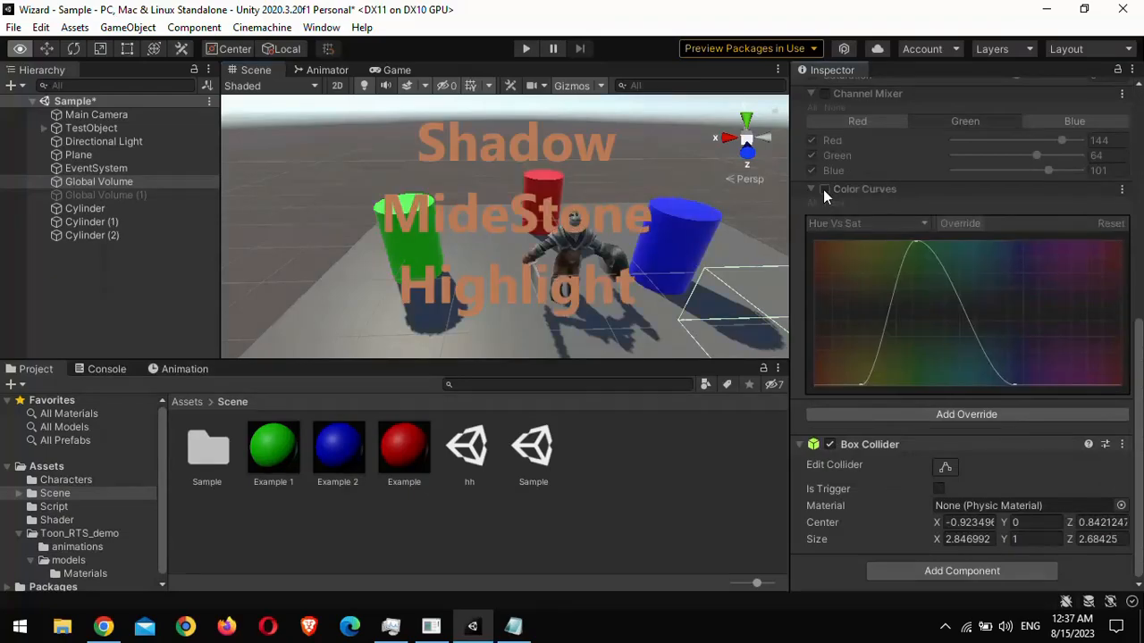
{"action": "left_click", "coordinate": [908, 414]}
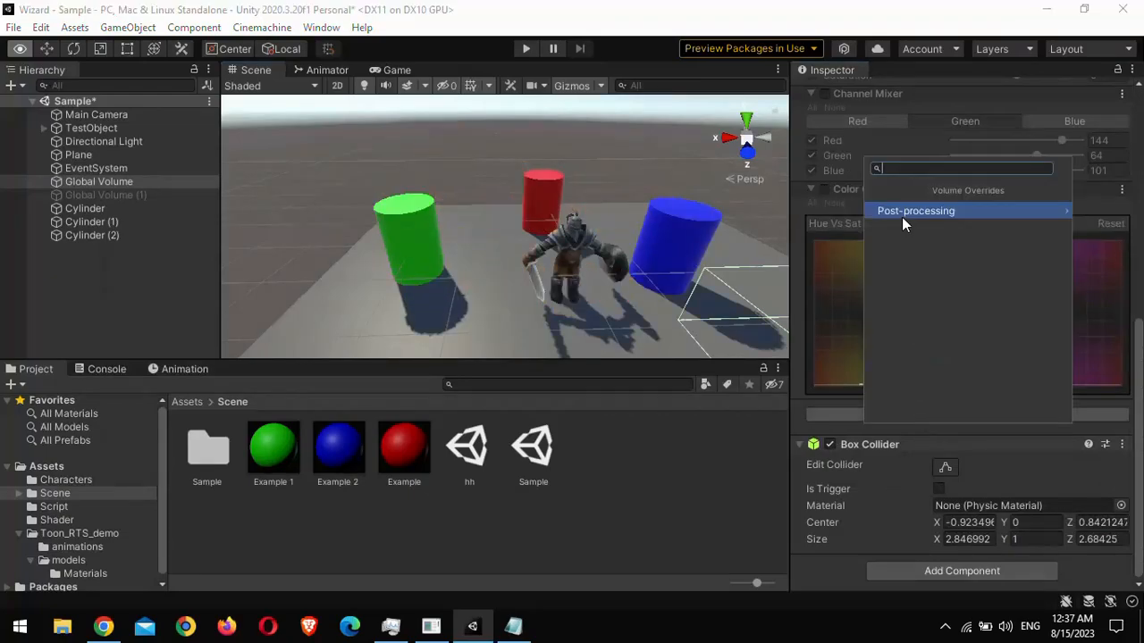
{"action": "left_click", "coordinate": [902, 214]}
{"action": "left_click", "coordinate": [945, 362]}
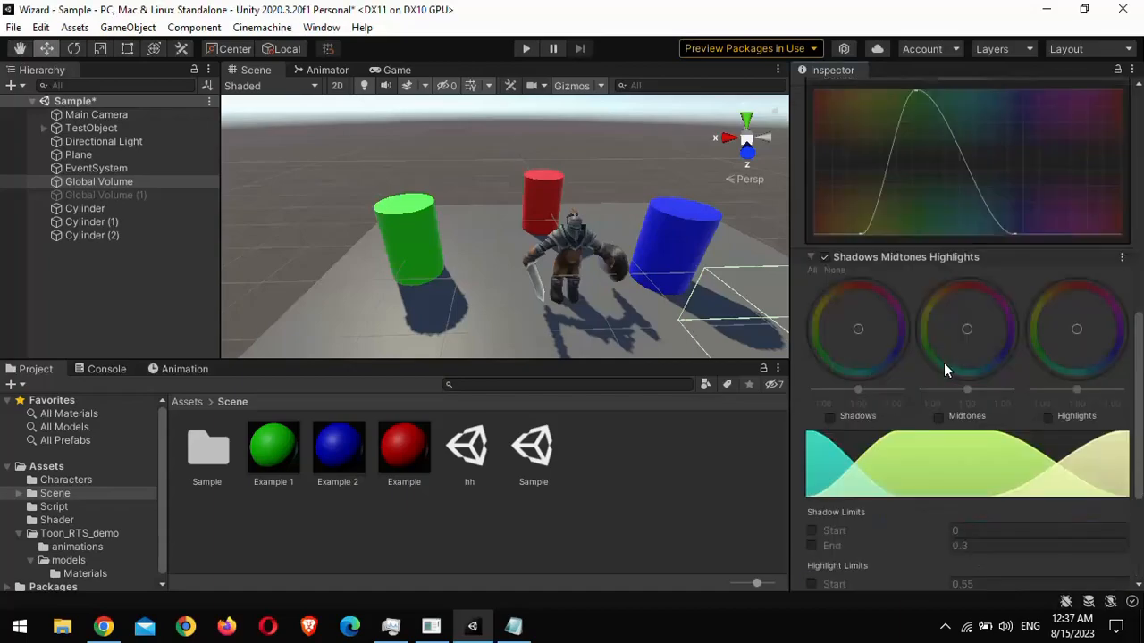
{"action": "key", "text": "alt"}
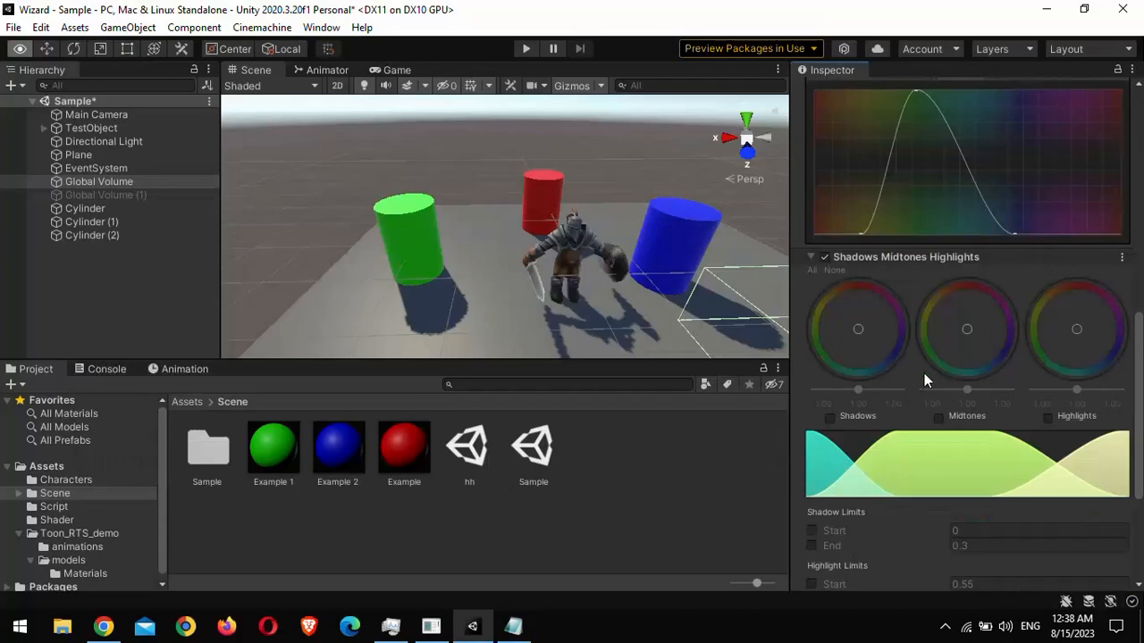
- Enable the Shadows, Midtones and Highlights settings of the new override
{"action": "left_click", "coordinate": [830, 418]}
{"action": "left_click", "coordinate": [939, 417]}
{"action": "left_click", "coordinate": [1048, 418]}
- Tint the shadows strongly purple and the highlights slightly red, keep the midtones near neutral, and check the effect on the scene
{"action": "mouse_move", "coordinate": [864, 331]}
{"action": "left_mouse_down"}
{"action": "mouse_move", "coordinate": [854, 291]}
{"action": "mouse_move", "coordinate": [852, 328]}
{"action": "left_mouse_up"}
{"action": "left_click_drag", "start_coordinate": [966, 332], "coordinate": [972, 358]}
{"action": "left_click_drag", "start_coordinate": [1079, 329], "coordinate": [1083, 152]}
{"action": "right_click_drag", "start_coordinate": [662, 233], "coordinate": [665, 167]}
{"action": "left_click_drag", "start_coordinate": [1092, 296], "coordinate": [1075, 418]}
{"action": "right_click_drag", "start_coordinate": [653, 261], "coordinate": [649, 325]}
{"action": "left_click_drag", "start_coordinate": [832, 331], "coordinate": [1080, 349]}
{"action": "right_click_drag", "start_coordinate": [575, 192], "coordinate": [595, 258]}
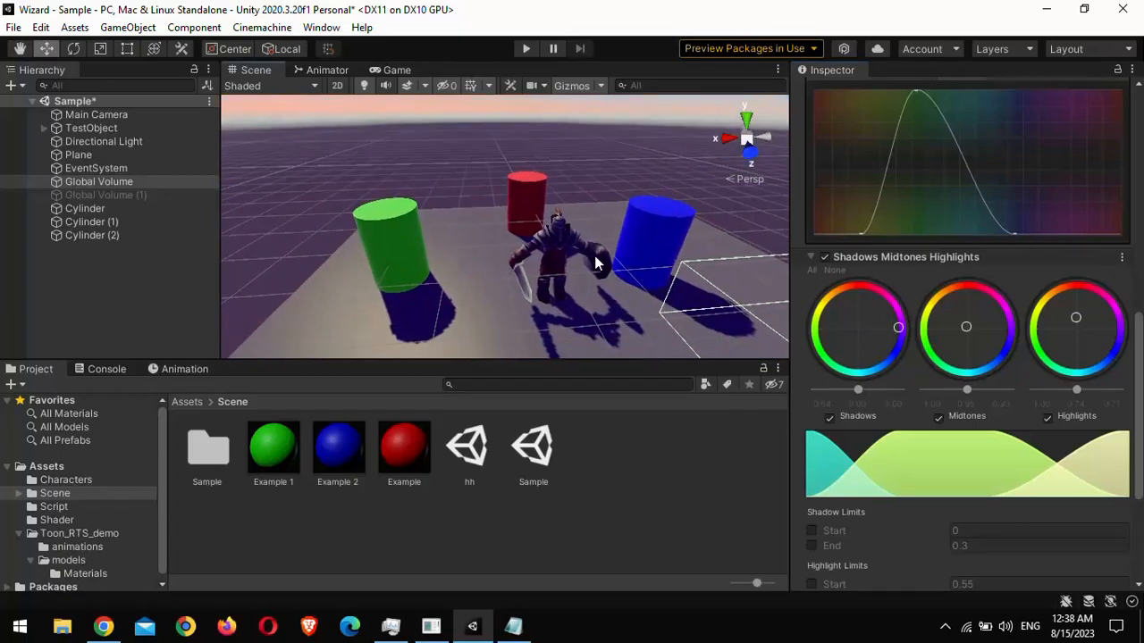
- Turn off the Shadows Midtones Highlights override and add a Lift, Gamma, Gain override to the Global Volume
{"action": "left_click", "coordinate": [824, 256]}
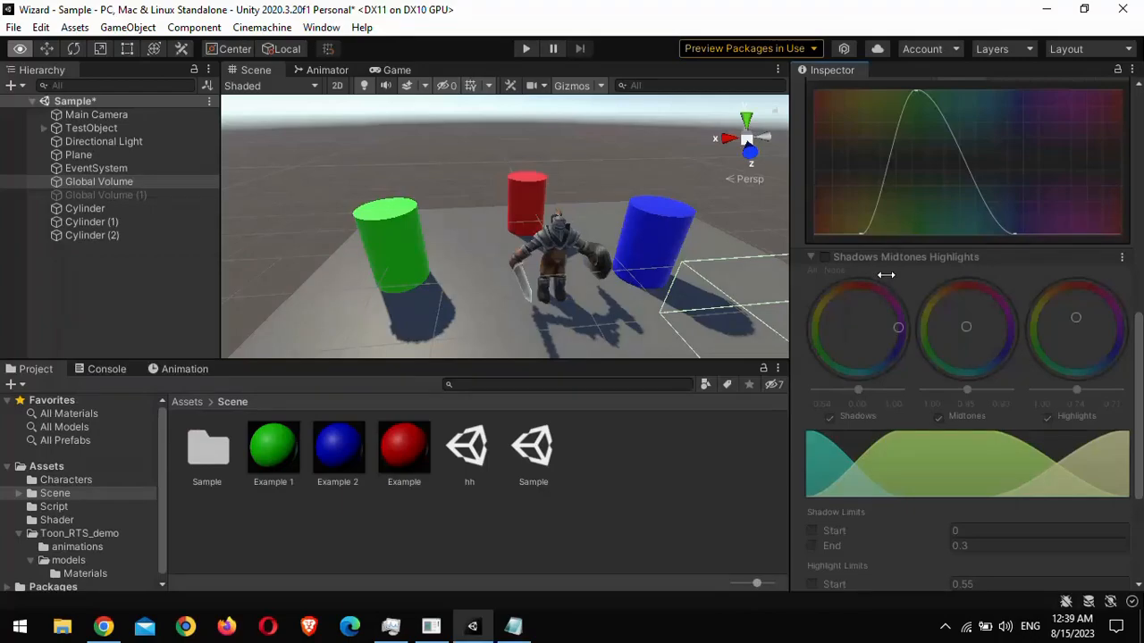
{"action": "scroll", "coordinate": [883, 358], "scroll_direction": "down", "scroll_amount": 5}
{"action": "left_click", "coordinate": [882, 419]}
{"action": "left_click", "coordinate": [898, 212]}
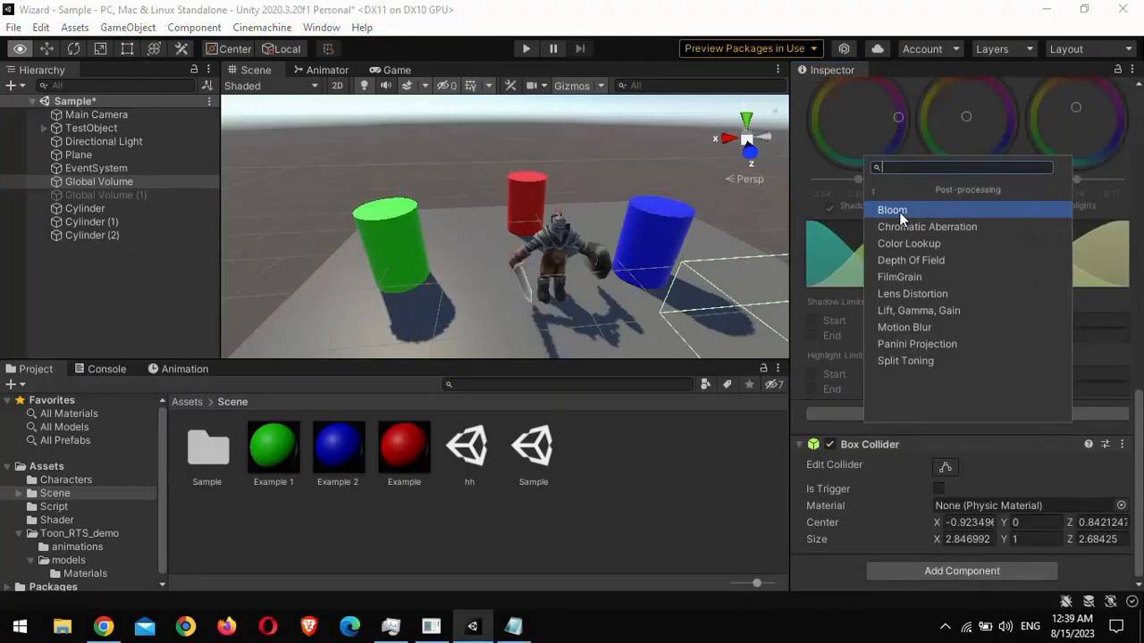
{"action": "left_click", "coordinate": [918, 310]}
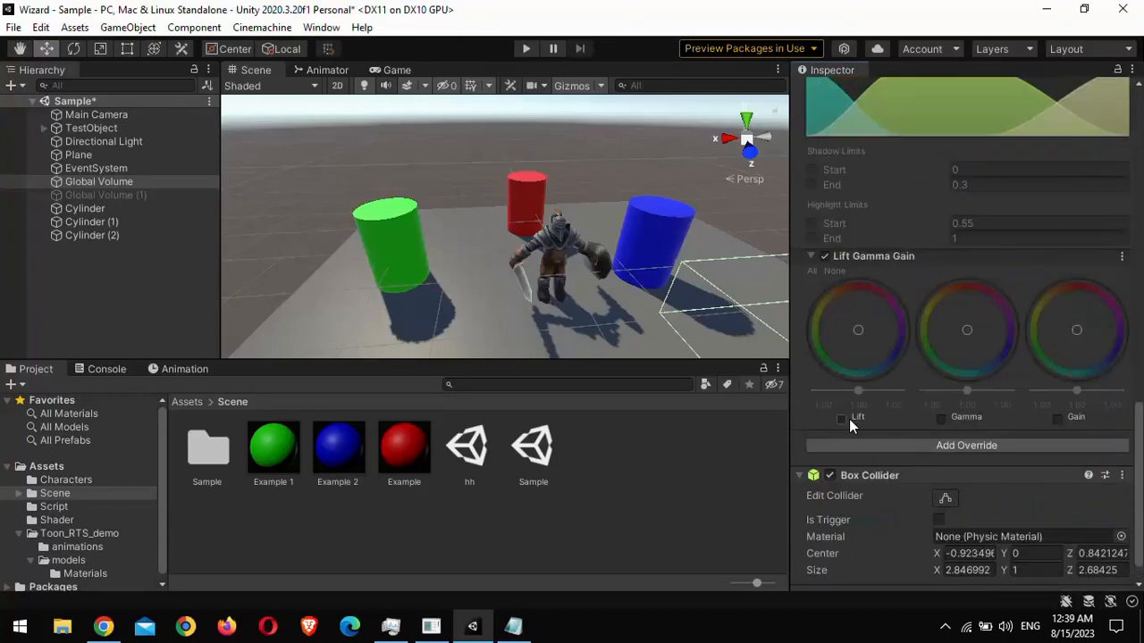
- Enable Lift, Gamma and Gain in the new override and try color shifts on each wheel, leaving all three near neutral
{"action": "left_click", "coordinate": [842, 417]}
{"action": "left_click", "coordinate": [941, 420]}
{"action": "left_click", "coordinate": [1057, 419]}
{"action": "mouse_move", "coordinate": [856, 331]}
{"action": "left_mouse_down"}
{"action": "mouse_move", "coordinate": [920, 309]}
{"action": "mouse_move", "coordinate": [947, 126]}
{"action": "mouse_move", "coordinate": [852, 4]}
{"action": "mouse_move", "coordinate": [851, 329]}
{"action": "left_mouse_up"}
{"action": "mouse_move", "coordinate": [965, 329]}
{"action": "left_mouse_down"}
{"action": "mouse_move", "coordinate": [987, 298]}
{"action": "mouse_move", "coordinate": [1117, 322]}
{"action": "mouse_move", "coordinate": [907, 444]}
{"action": "mouse_move", "coordinate": [967, 330]}
{"action": "left_mouse_up"}
{"action": "mouse_move", "coordinate": [1068, 322]}
{"action": "left_mouse_down"}
{"action": "mouse_move", "coordinate": [696, 111]}
{"action": "mouse_move", "coordinate": [831, 537]}
{"action": "mouse_move", "coordinate": [1068, 331]}
{"action": "left_mouse_up"}
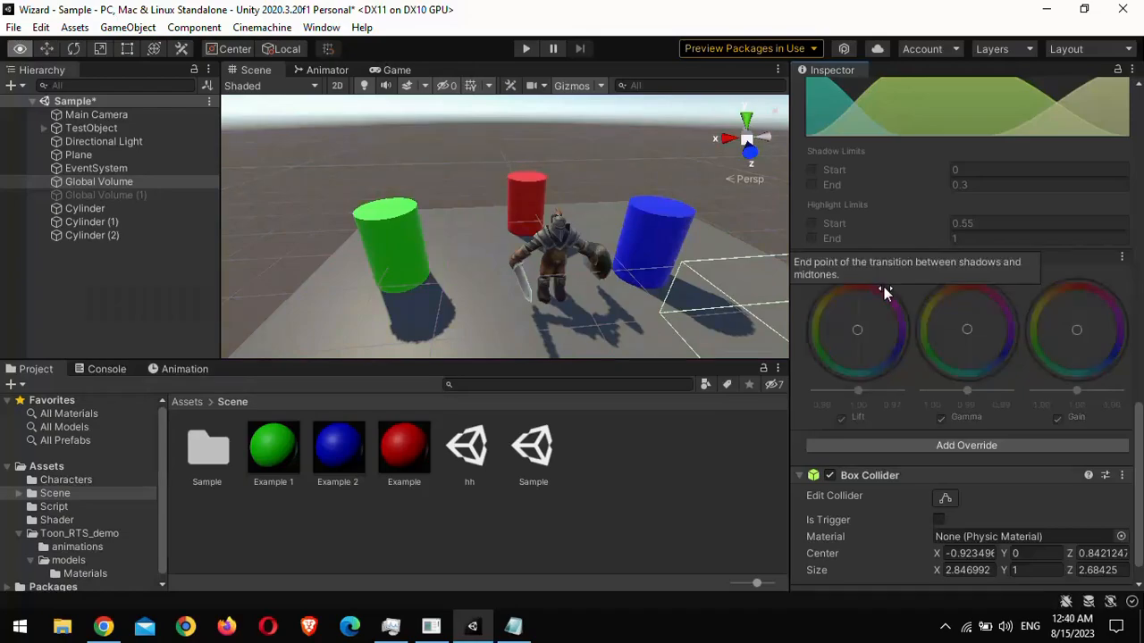
- Add a Split Toning override to the Global Volume and enable its Shadows and Highlights settings
{"action": "left_click", "coordinate": [915, 443]}
{"action": "left_click", "coordinate": [903, 242]}
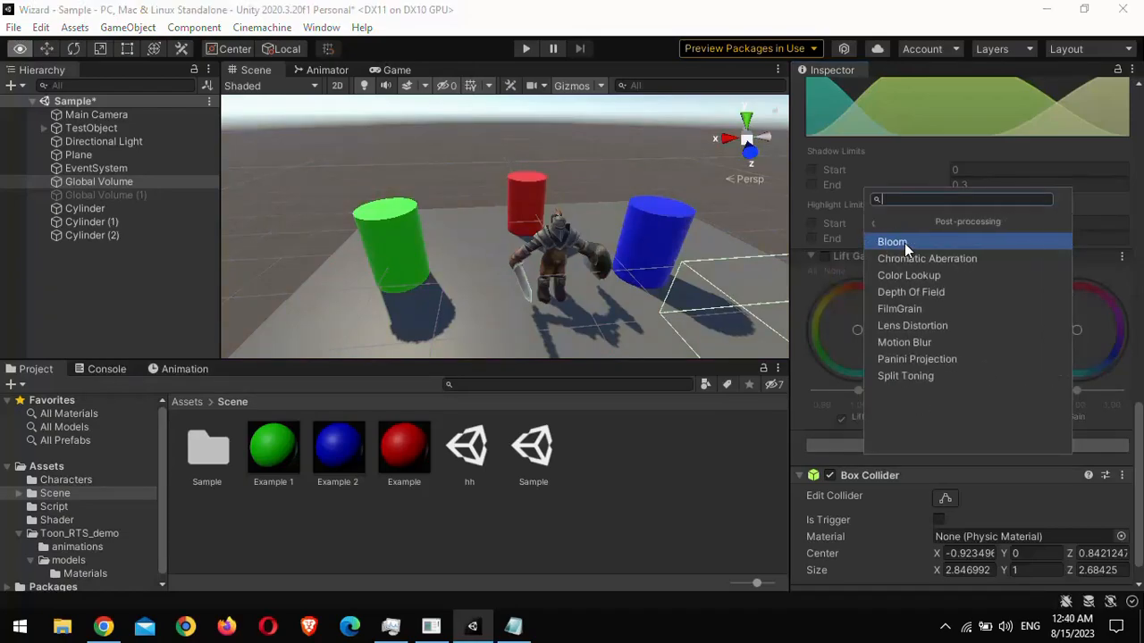
{"action": "left_click", "coordinate": [932, 374]}
{"action": "left_click", "coordinate": [811, 468]}
{"action": "left_click", "coordinate": [813, 483]}
- Set the Split Toning shadows color to fully saturated red and the highlights color to bright green
{"action": "left_click", "coordinate": [962, 468]}
{"action": "left_click_drag", "start_coordinate": [1037, 304], "coordinate": [1096, 243]}
{"action": "left_click", "coordinate": [1130, 157]}
{"action": "left_click", "coordinate": [1003, 483]}
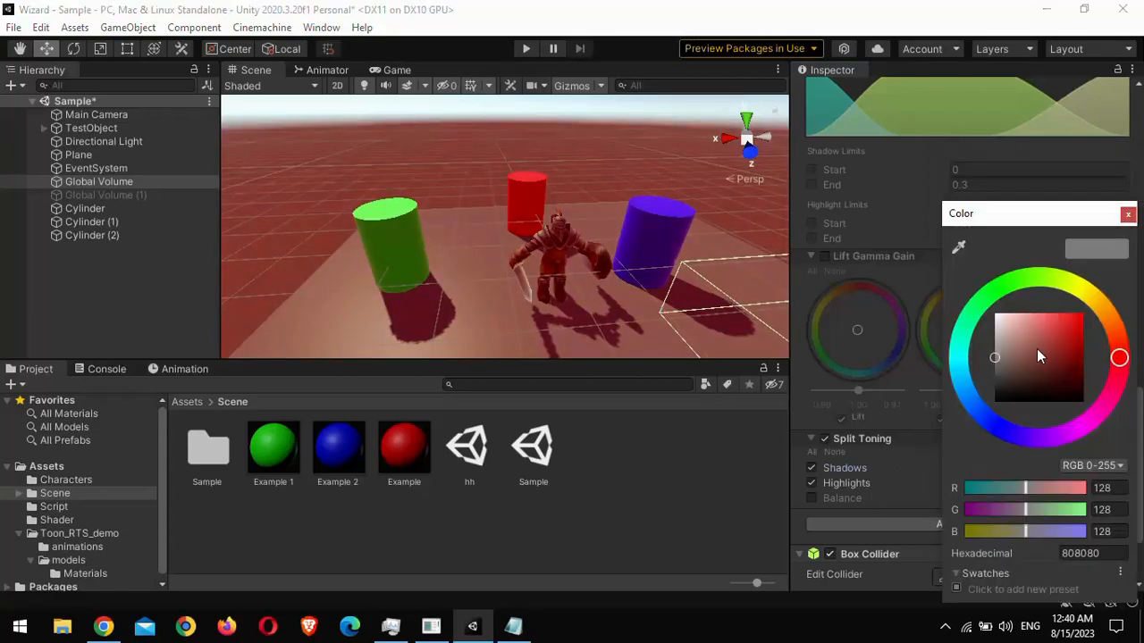
{"action": "left_click", "coordinate": [1013, 278]}
{"action": "left_click_drag", "start_coordinate": [1048, 318], "coordinate": [1094, 267]}
{"action": "left_click", "coordinate": [1128, 215]}
- Enable the Split Toning Balance, try shifting it, and set it to 0
{"action": "left_click", "coordinate": [811, 498]}
{"action": "mouse_move", "coordinate": [1016, 498]}
{"action": "left_mouse_down"}
{"action": "mouse_move", "coordinate": [1084, 497]}
{"action": "mouse_move", "coordinate": [874, 500]}
{"action": "mouse_move", "coordinate": [932, 515]}
{"action": "mouse_move", "coordinate": [1022, 510]}
{"action": "left_mouse_up"}
{"action": "left_click", "coordinate": [1113, 498]}
{"action": "type", "text": "0"}
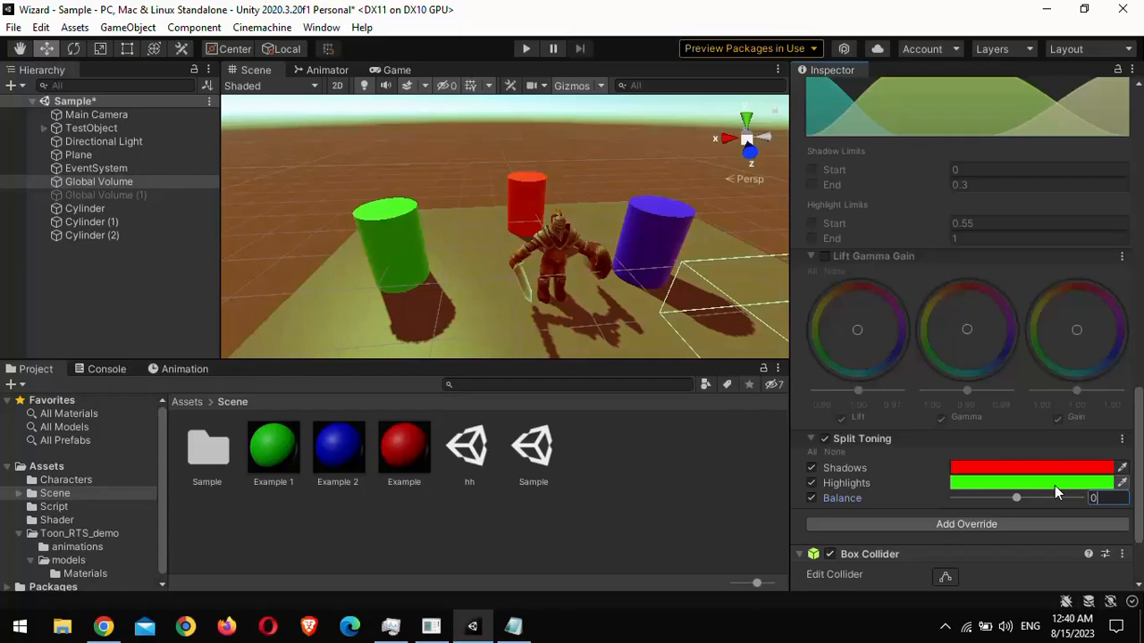
- Change the Split Toning highlights color to cyan 00F4FF
{"action": "left_click", "coordinate": [1055, 485]}
{"action": "left_click", "coordinate": [967, 361]}
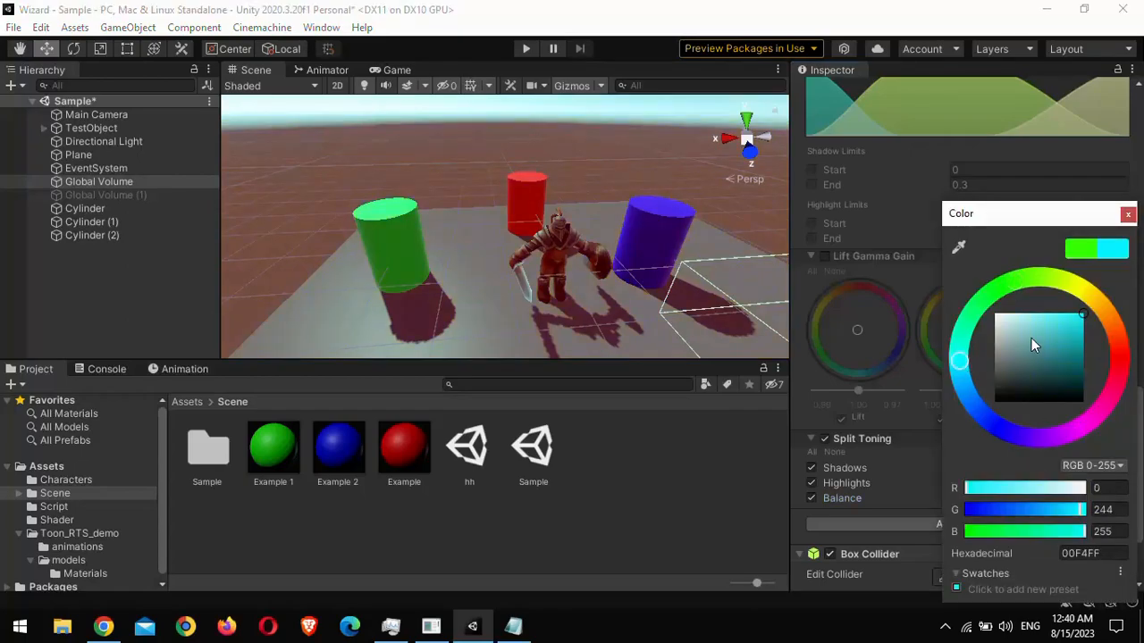
{"action": "left_click", "coordinate": [1128, 214]}
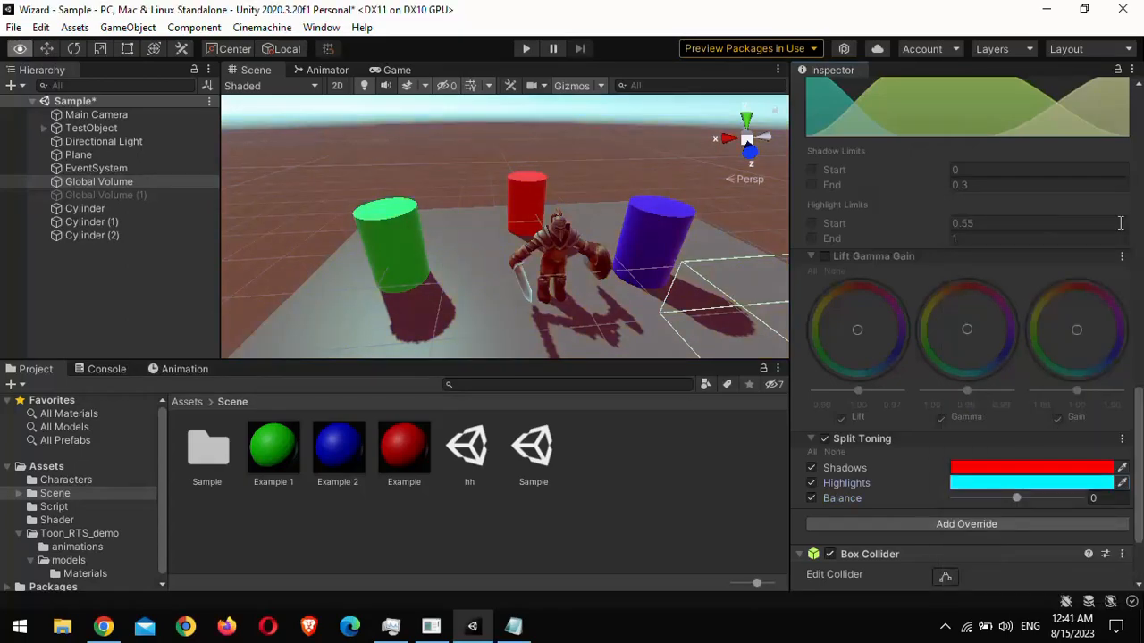